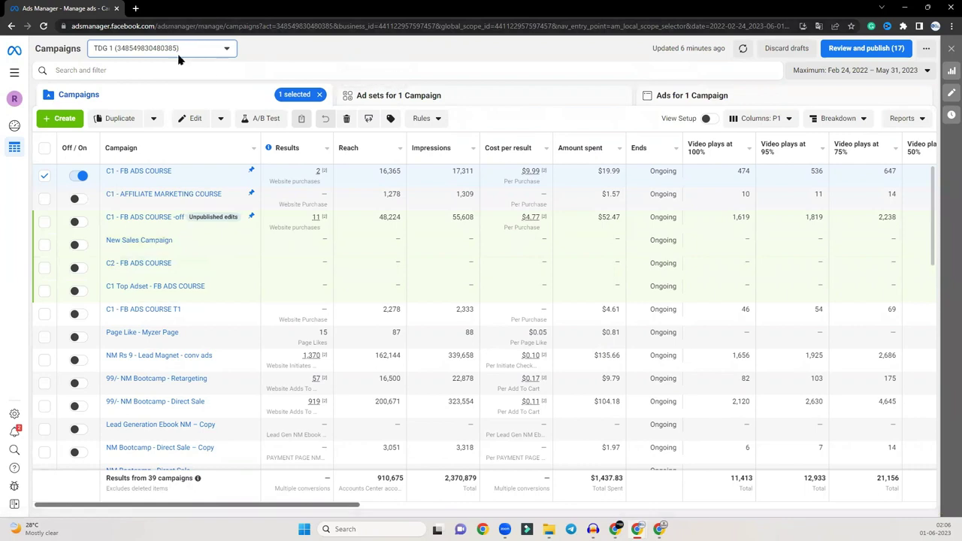
Step: Switch to the TDG 2 ad account and look at its ad sets and ads before returning to its campaigns
click(226, 53)
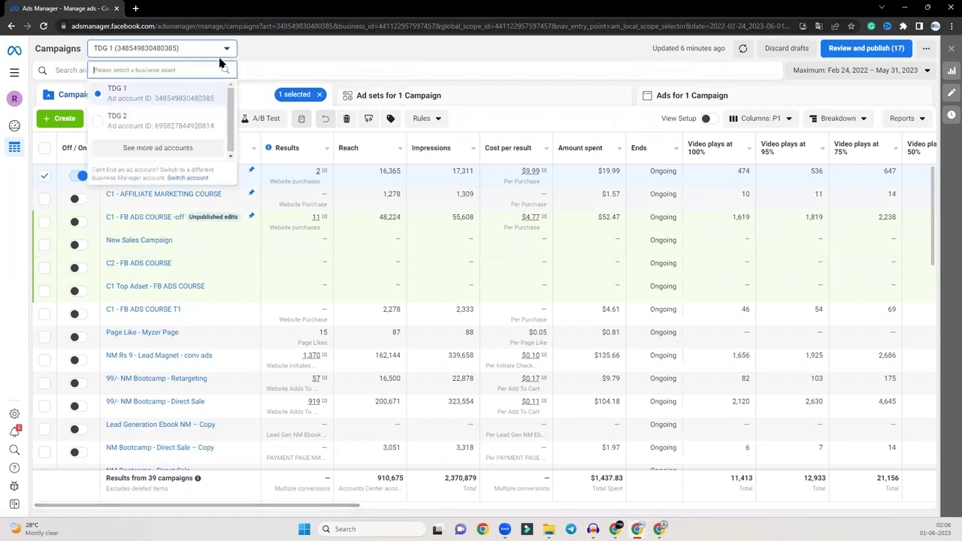
click(193, 124)
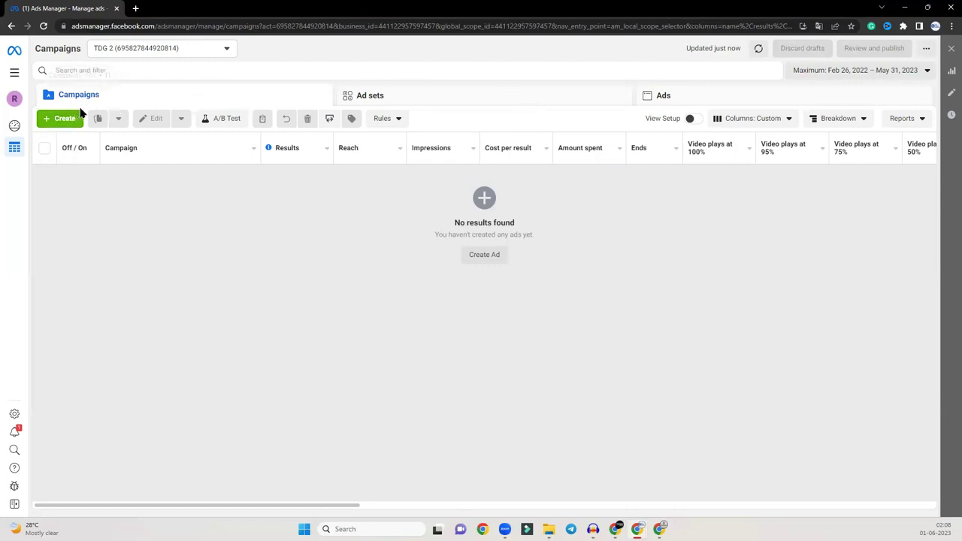
click(430, 98)
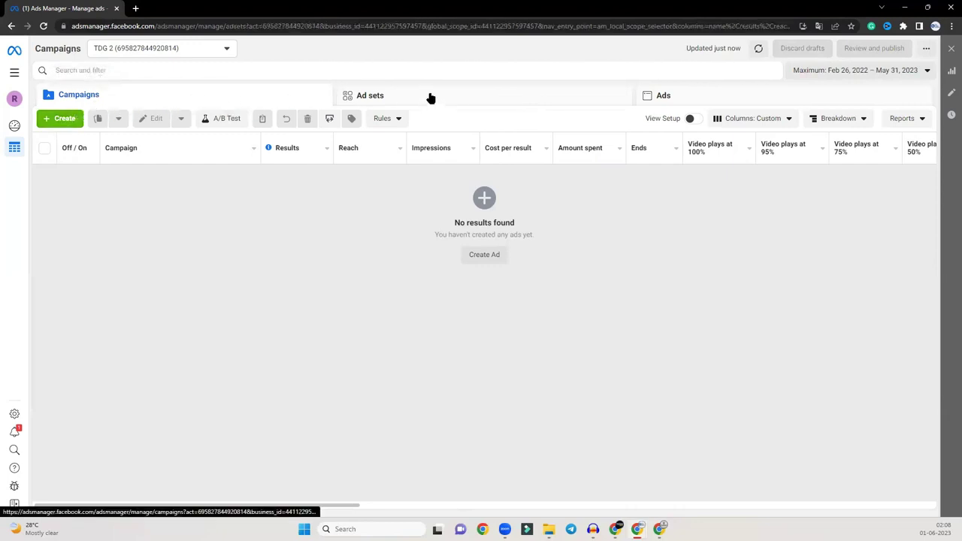
click(686, 99)
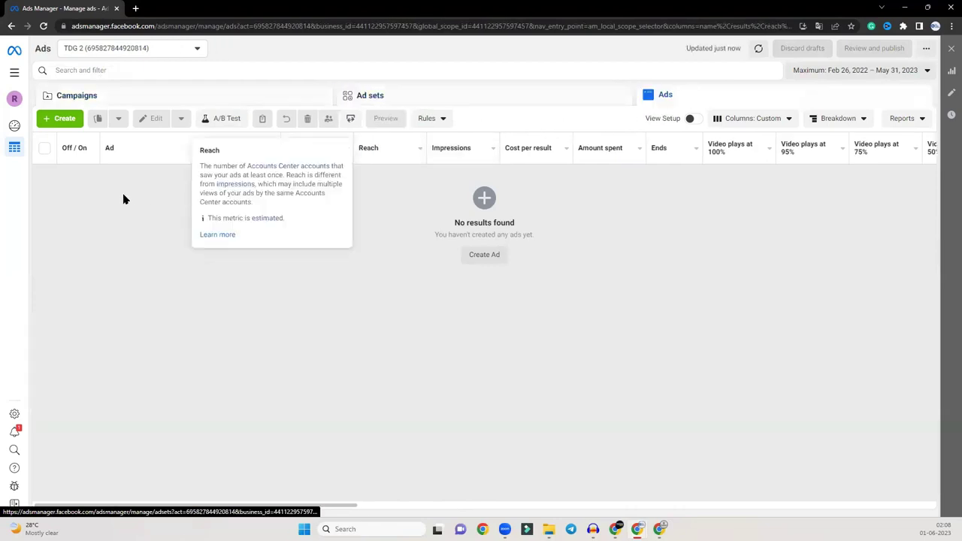
click(97, 97)
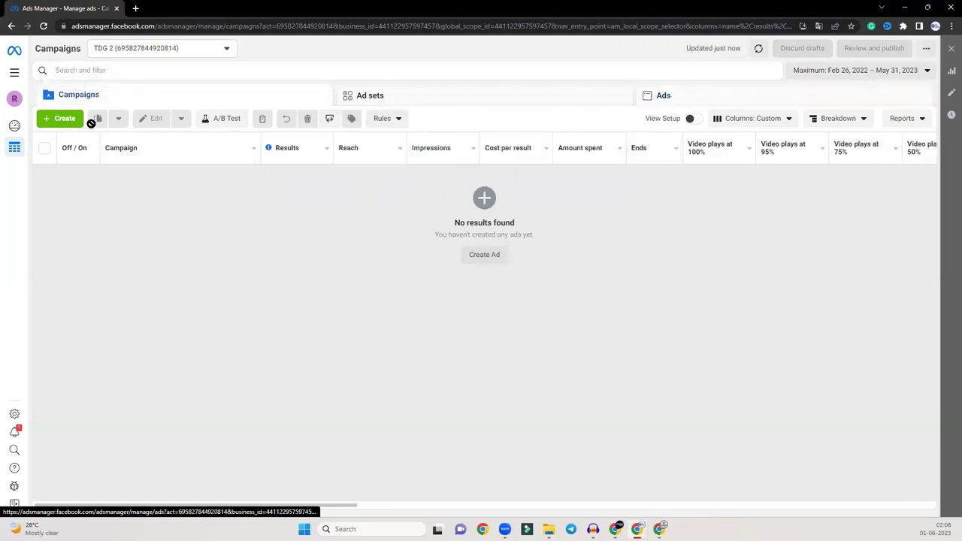
Step: Create a new campaign with the Auction buying type and the Traffic objective
click(65, 120)
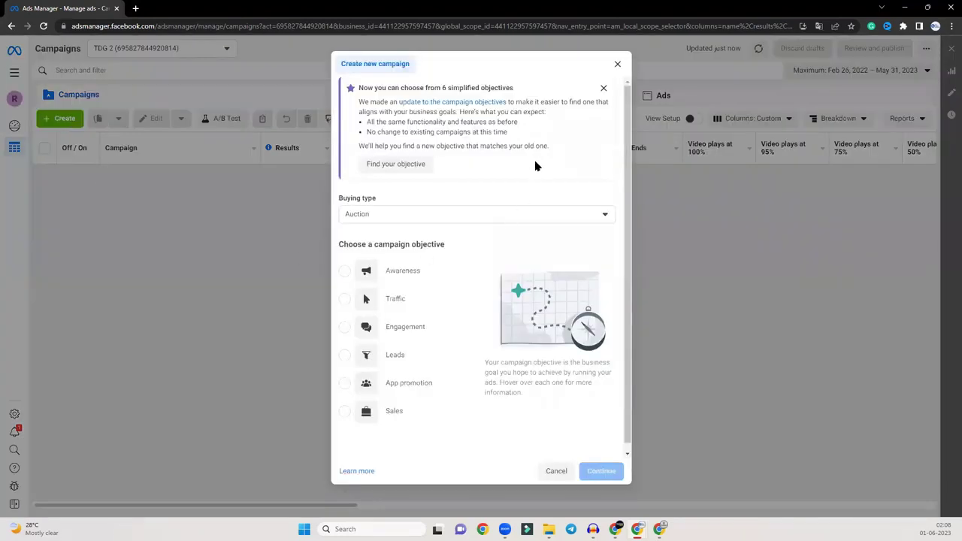
scroll(519, 203, down, 1)
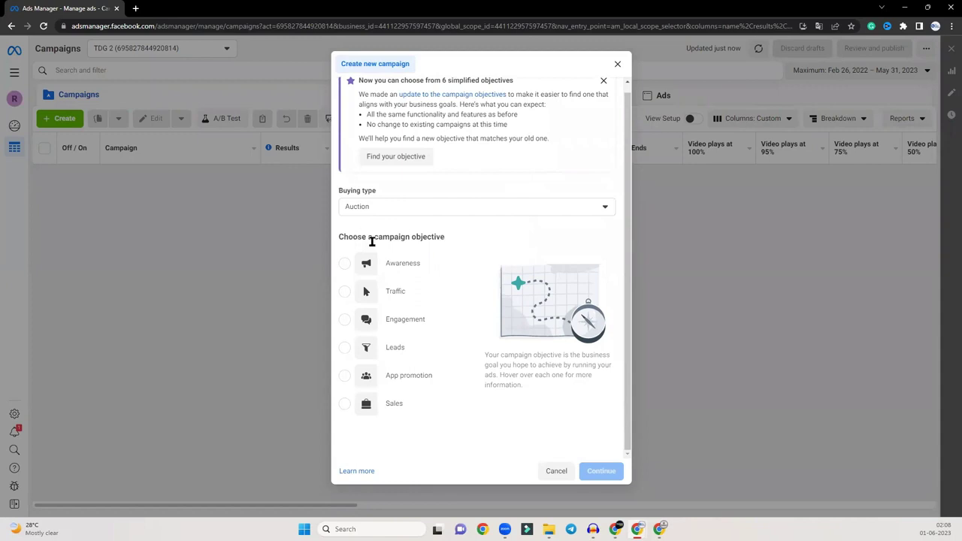
drag(340, 236, 489, 239)
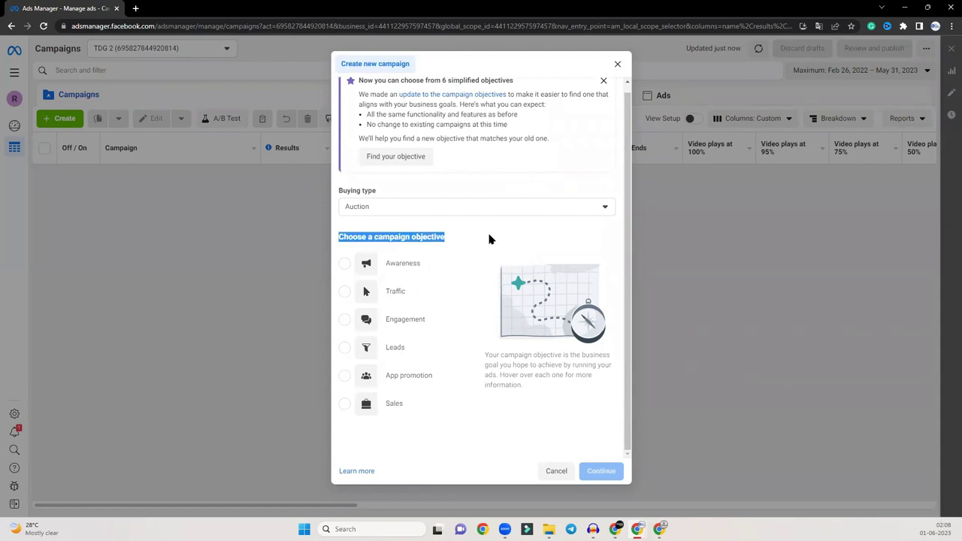
click(489, 239)
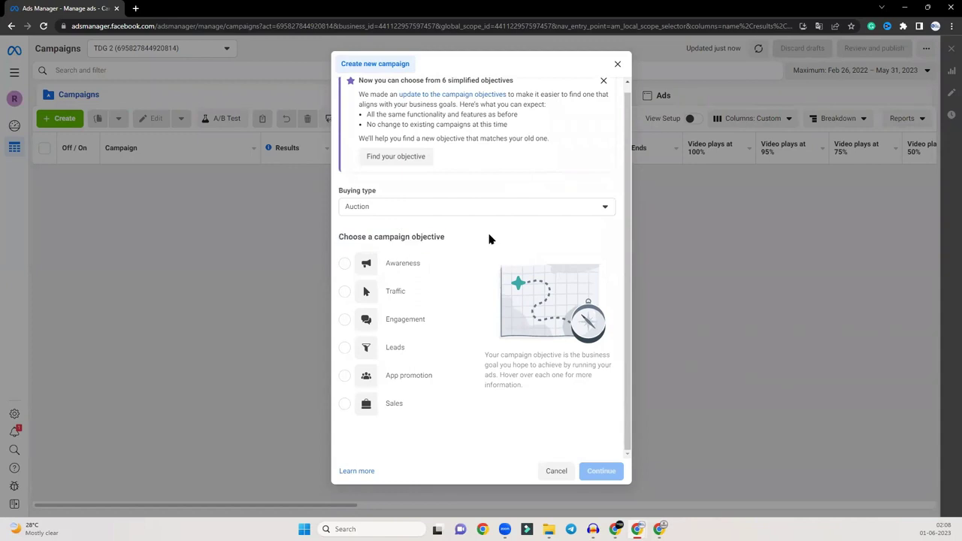
mouse_move(394, 274)
click(403, 298)
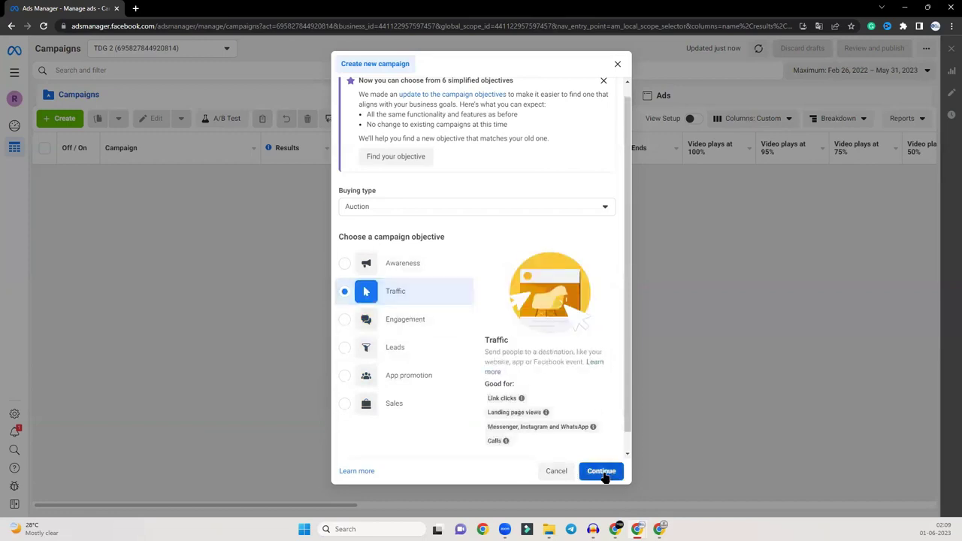
click(603, 473)
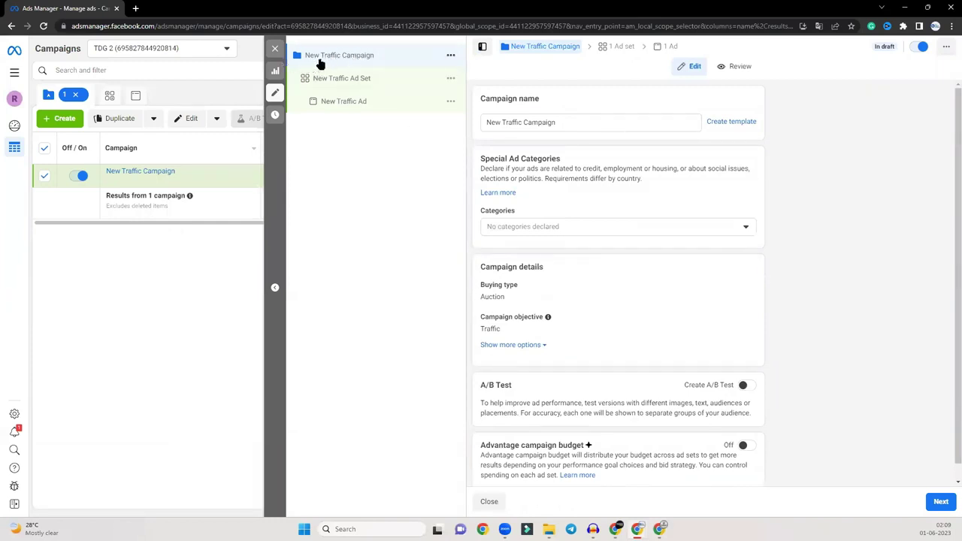
Step: Review the campaign name and the special ad category options without declaring a category
click(584, 124)
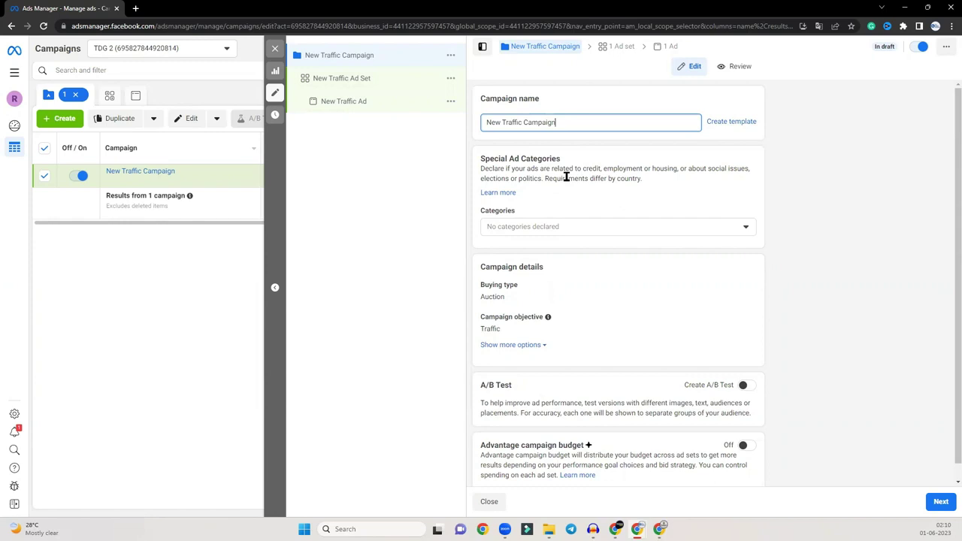
click(739, 228)
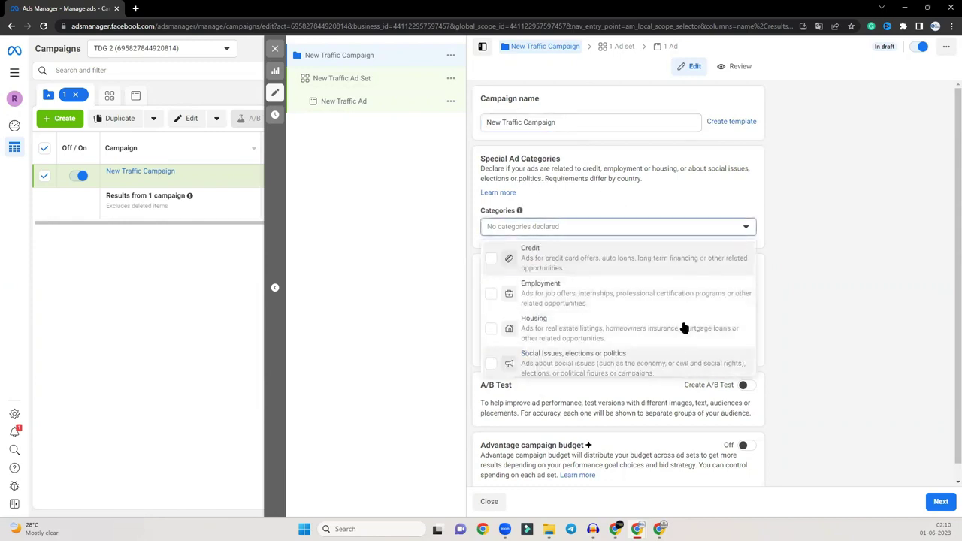
scroll(814, 283, down, 1)
click(814, 255)
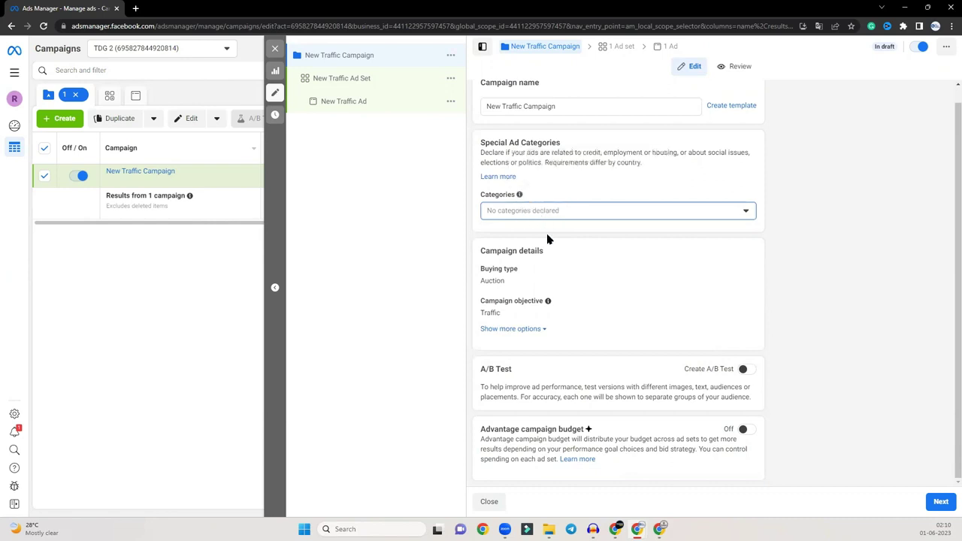
Step: Open the campaign objective for editing and examine the available objectives and the A/B test setting
mouse_move(551, 275)
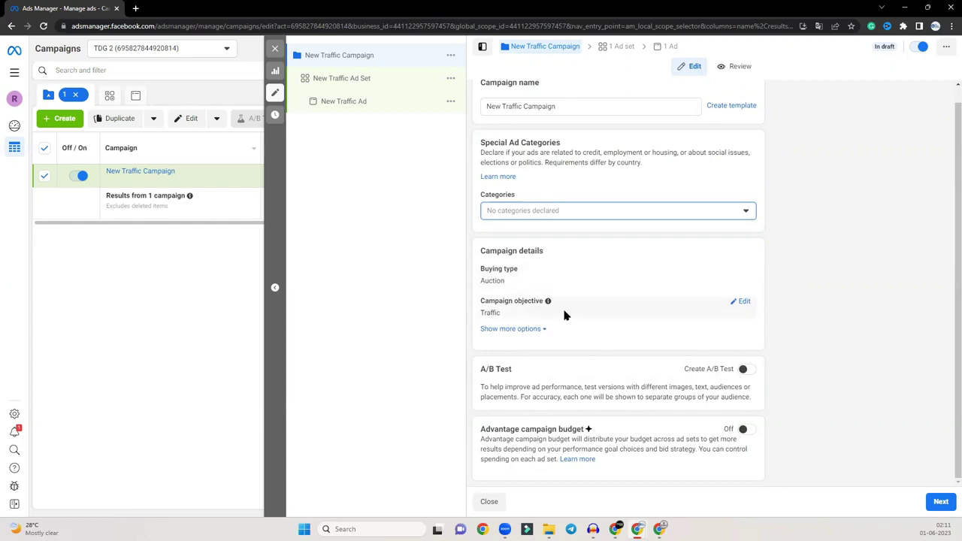
click(740, 302)
scroll(569, 336, down, 1)
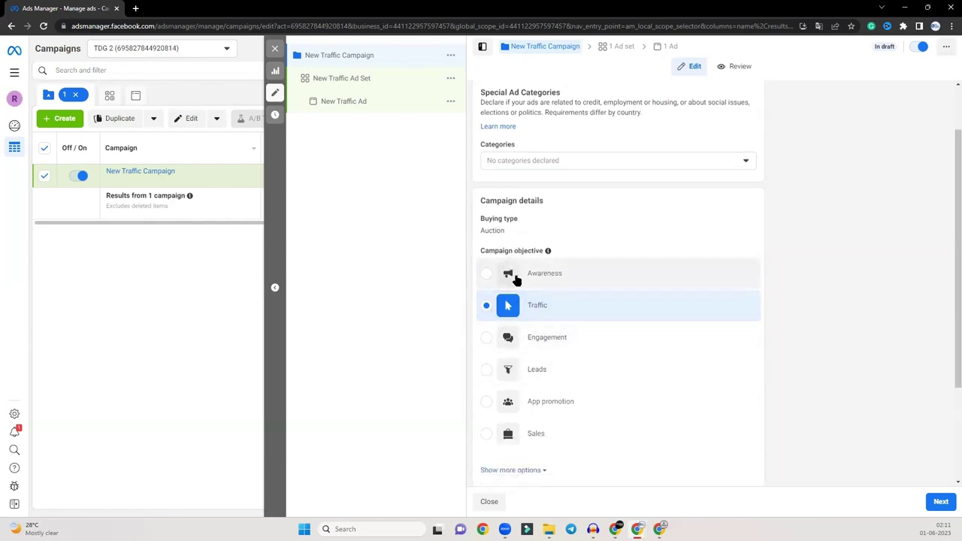
scroll(856, 260, down, 2)
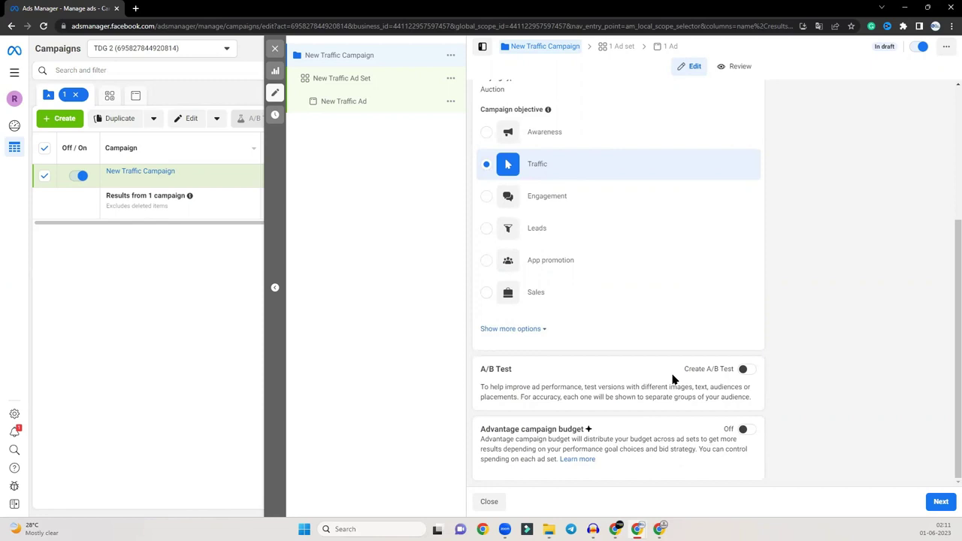
Step: Turn on the Advantage campaign budget for the traffic campaign
drag(481, 429, 586, 429)
click(613, 432)
click(746, 431)
scroll(740, 438, down, 2)
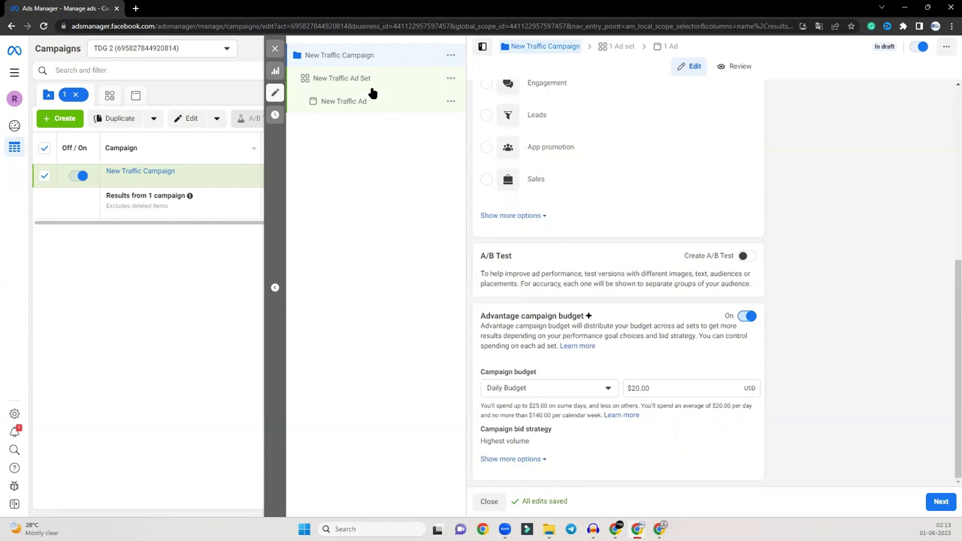
Step: Open the New Traffic Ad Set and review its conversion location, performance goal and schedule settings
click(329, 87)
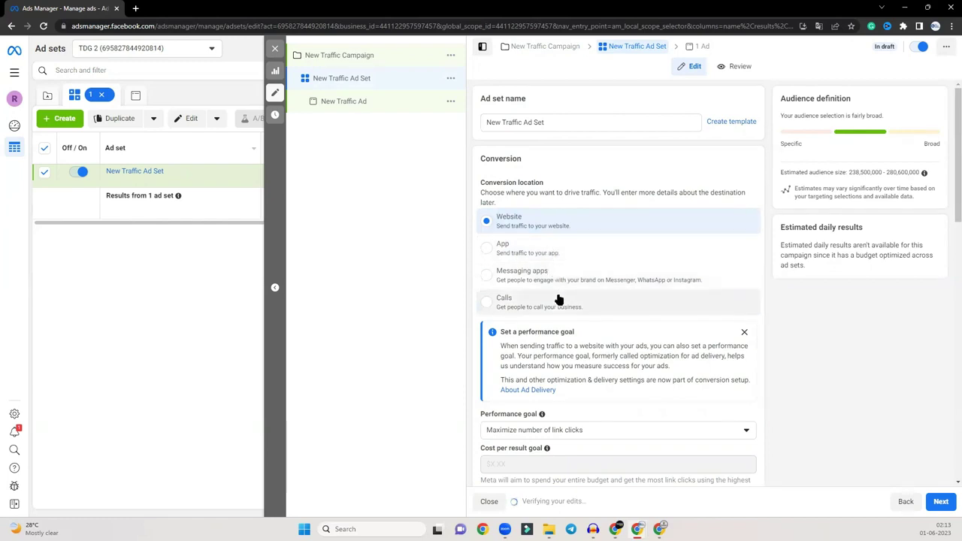
scroll(526, 286, down, 3)
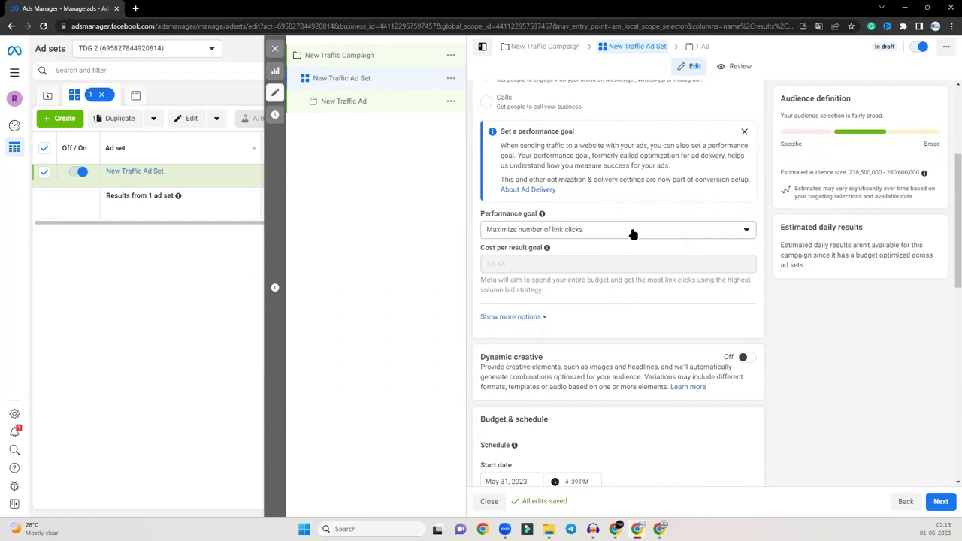
scroll(590, 374, up, 1)
scroll(595, 273, down, 4)
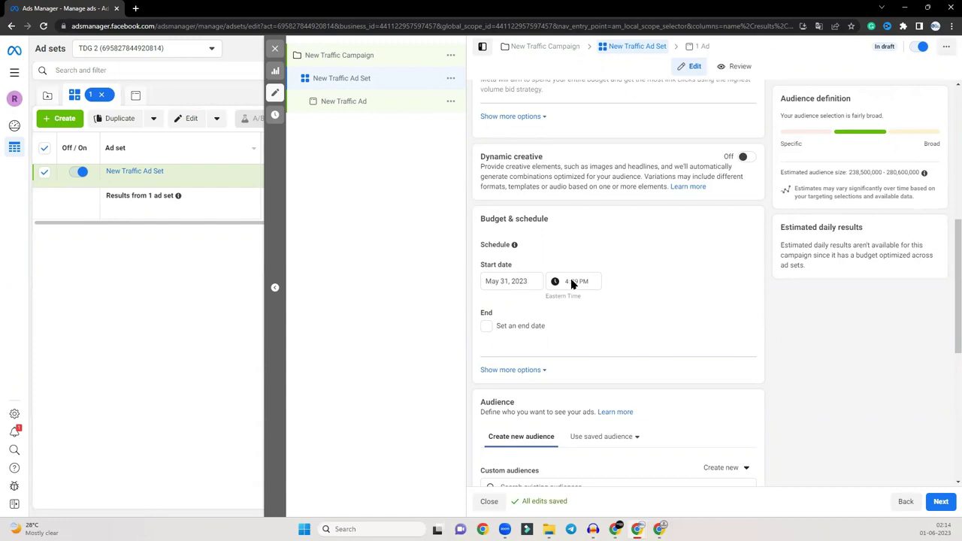
Step: Replace United States with India as the audience location, keeping people living in or recently in this location
scroll(572, 282, down, 3)
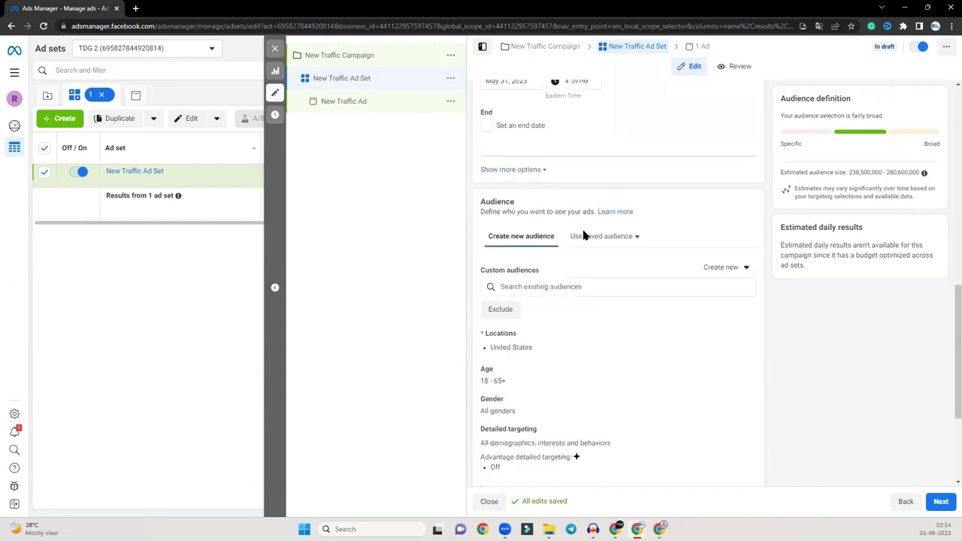
scroll(526, 225, down, 2)
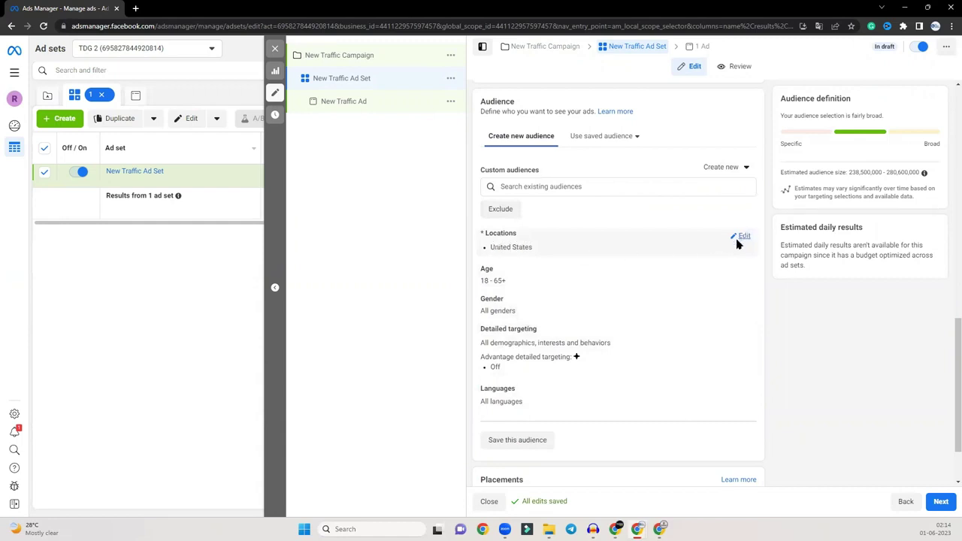
click(740, 238)
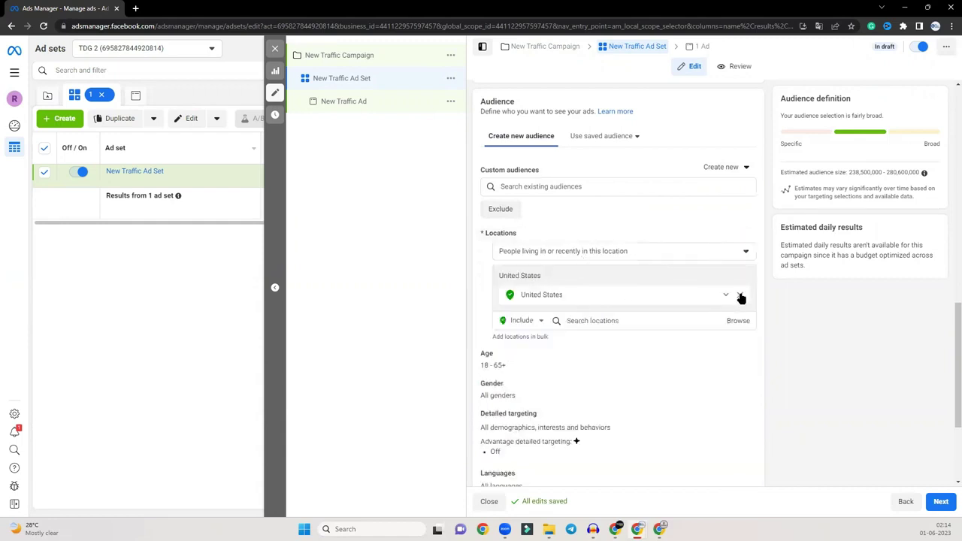
click(579, 285)
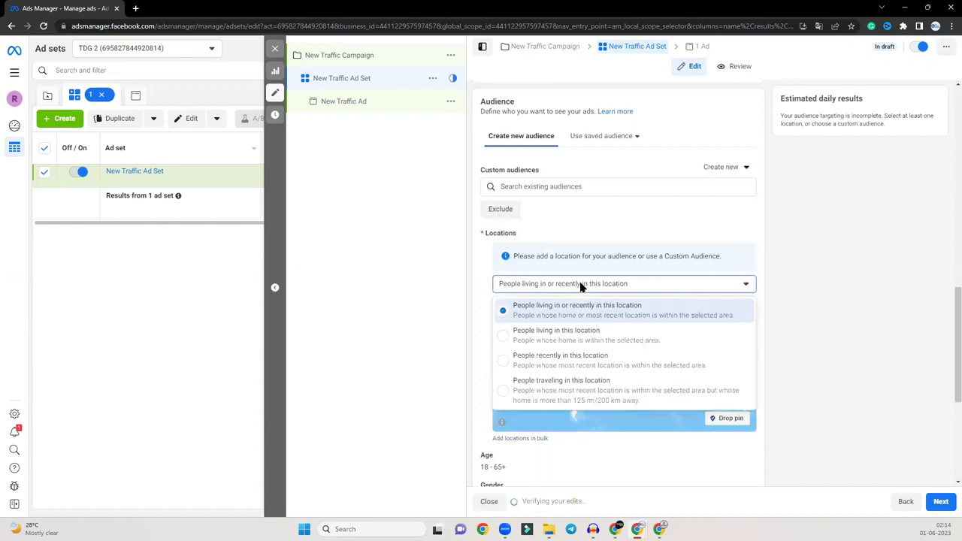
click(802, 298)
text(india)
click(623, 333)
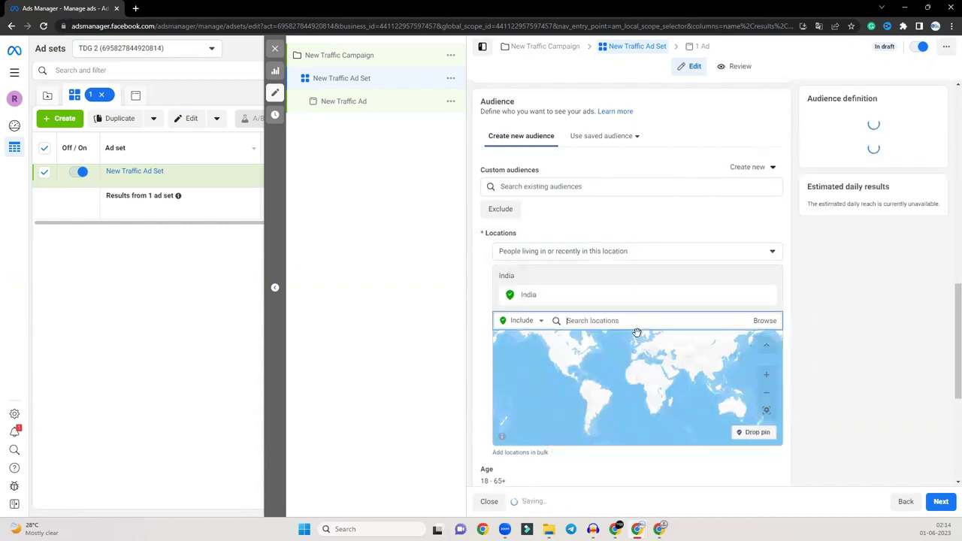
Step: Search for "travell" in the audience's detailed targeting and add the Travel (travel & tourism) interest
scroll(593, 251, down, 3)
mouse_move(565, 318)
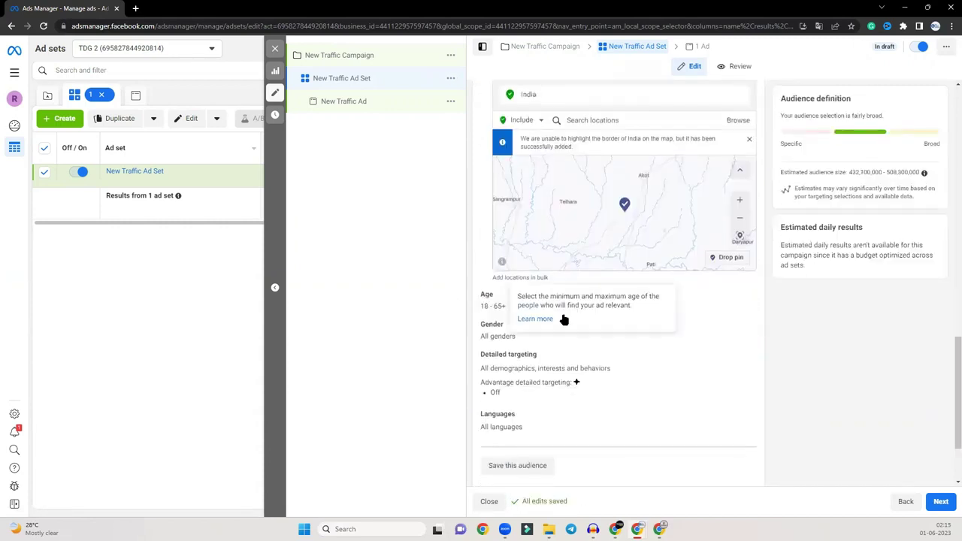
scroll(659, 333, down, 2)
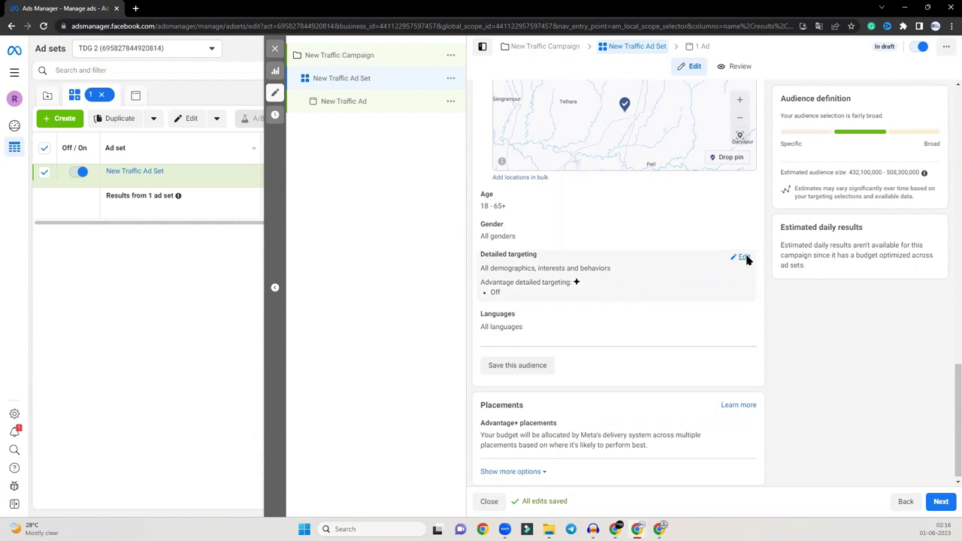
click(743, 257)
click(579, 282)
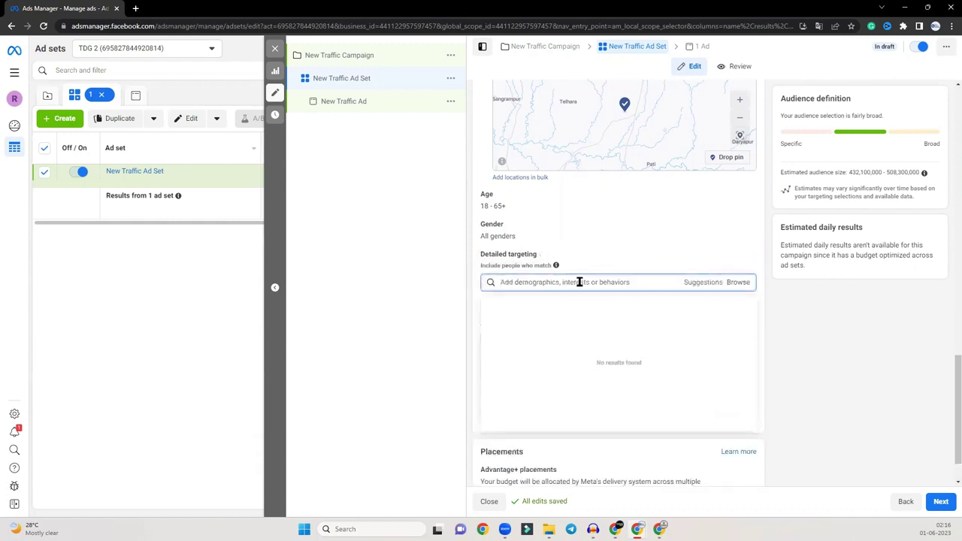
text(travell)
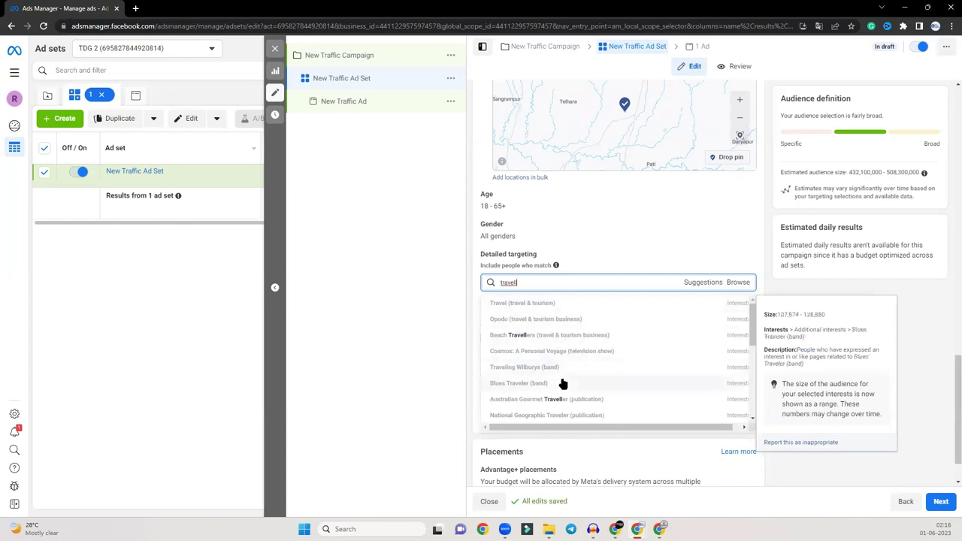
click(623, 304)
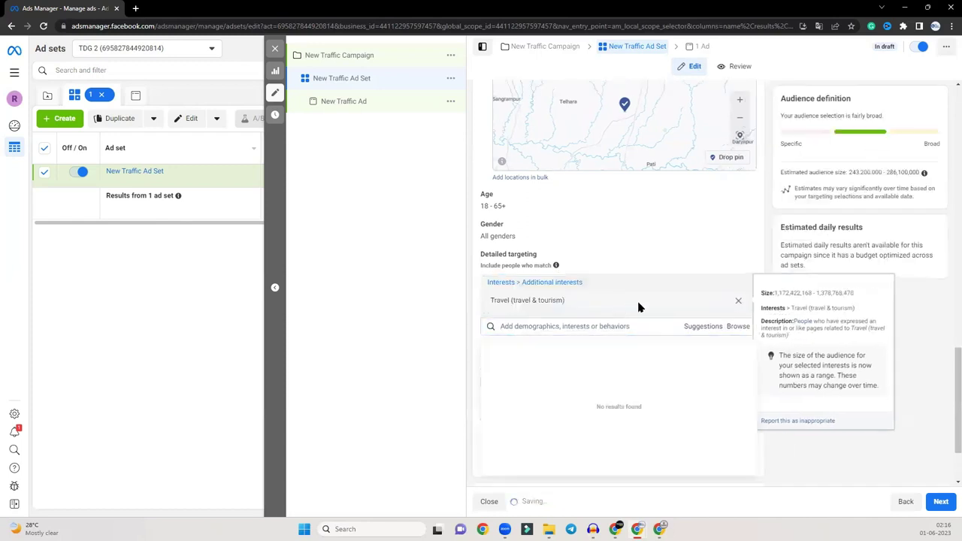
Step: Examine the estimated audience size, the suggested related interests and the exclusion options for the detailed targeting
drag(850, 175, 923, 174)
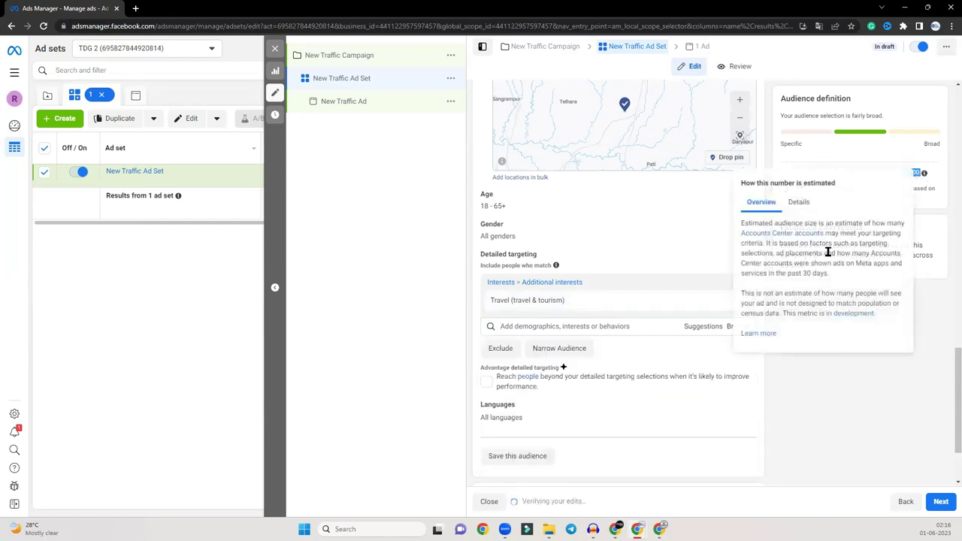
mouse_move(508, 305)
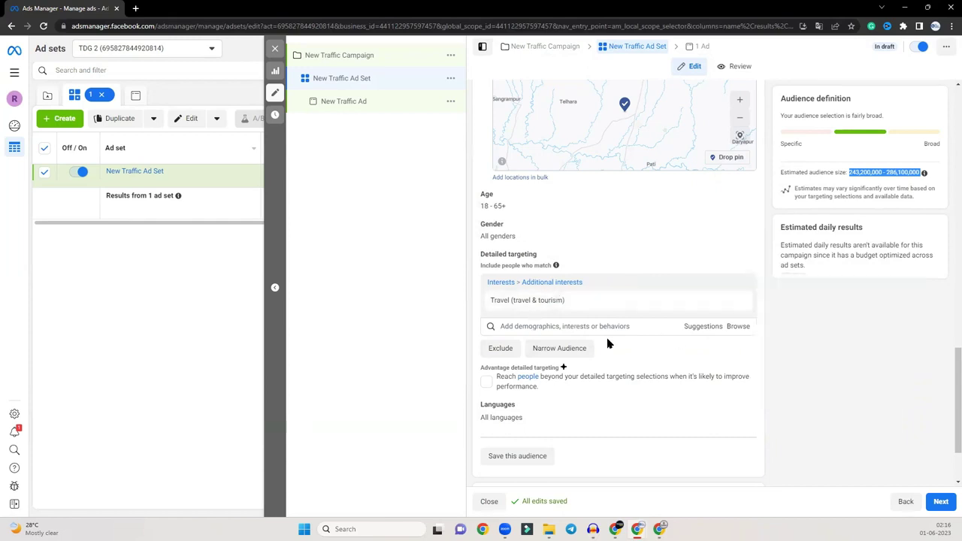
click(695, 329)
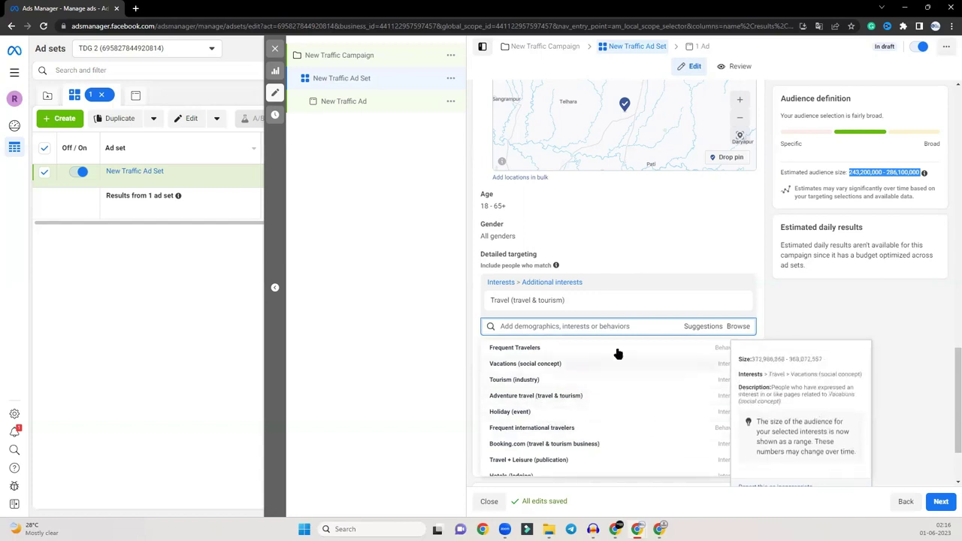
scroll(603, 391, down, 3)
scroll(603, 391, down, 2)
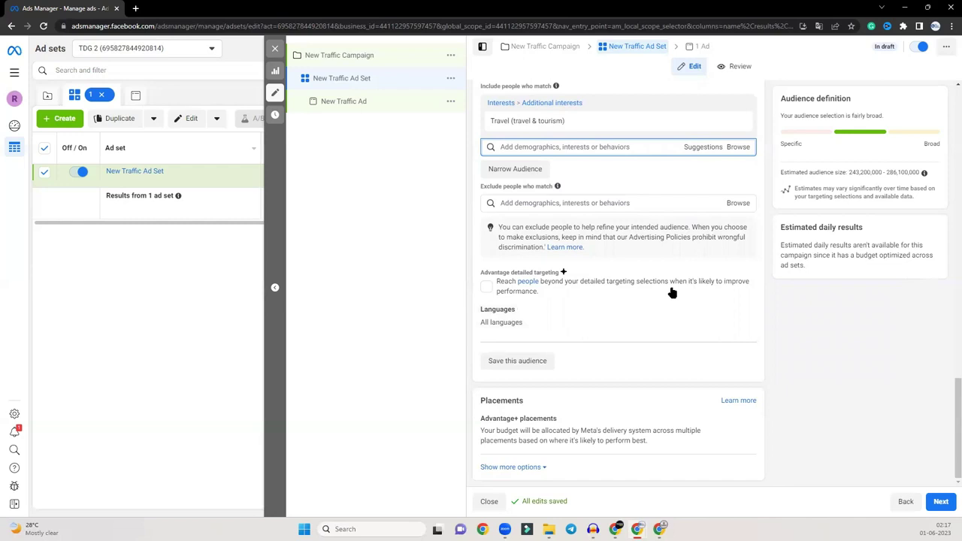
Step: Switch the ad set from Advantage+ placements to manual placements and dismiss the Instagram Shop notice
scroll(608, 322, down, 2)
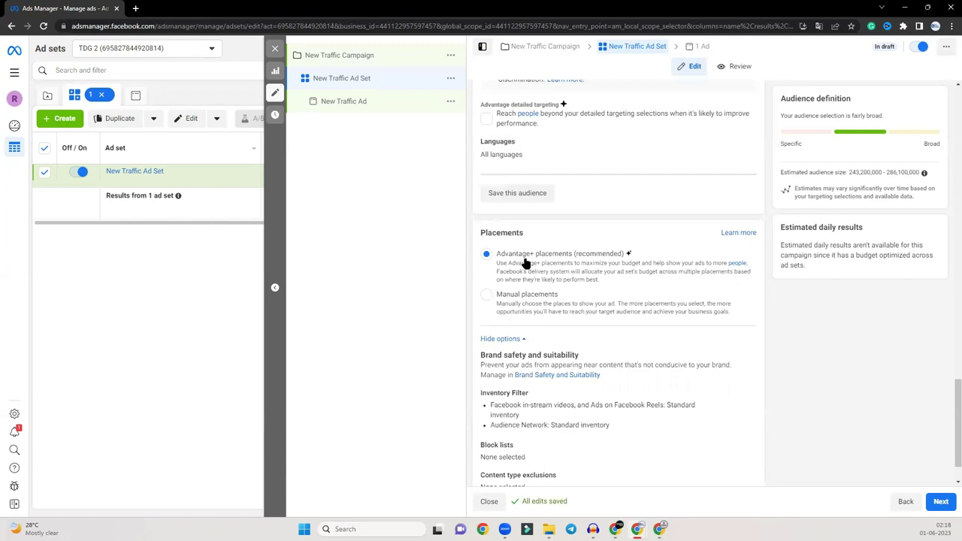
click(486, 296)
scroll(738, 305, down, 1)
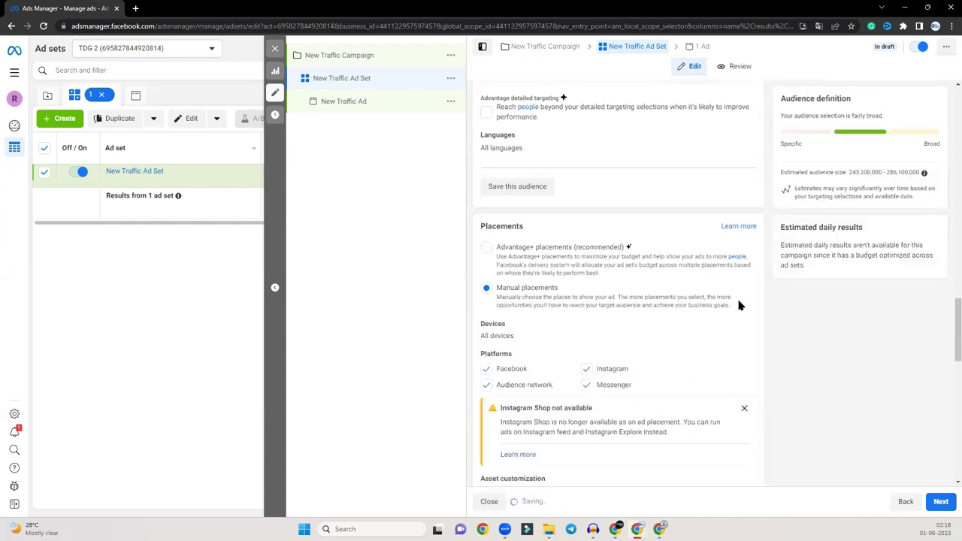
scroll(534, 305, down, 1)
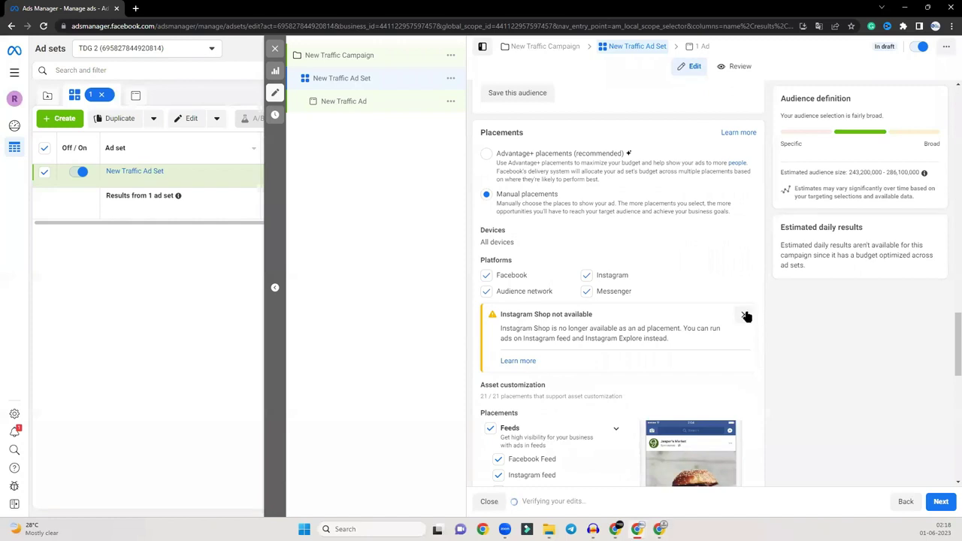
click(744, 314)
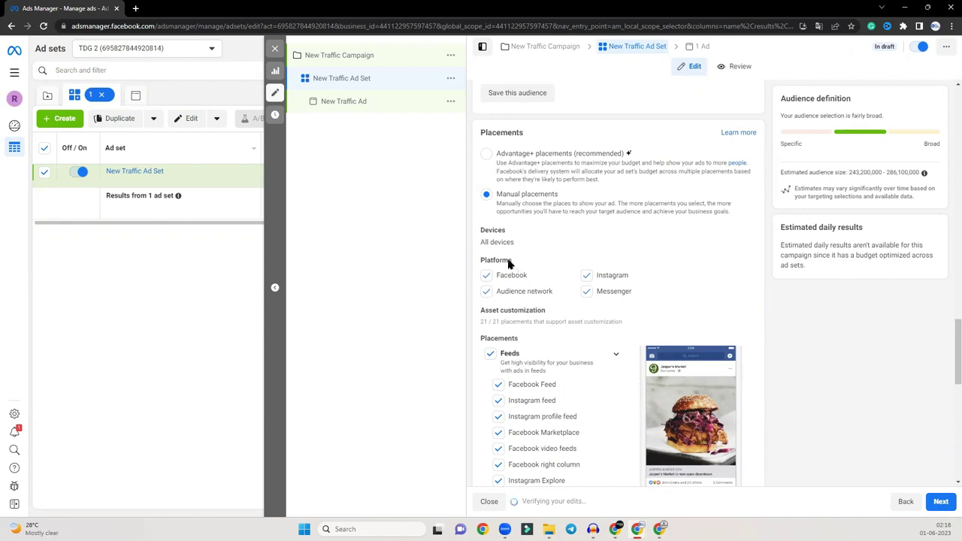
Step: Examine the device options, platforms and individual placements from feeds to apps and sites, keeping all devices selected
click(746, 233)
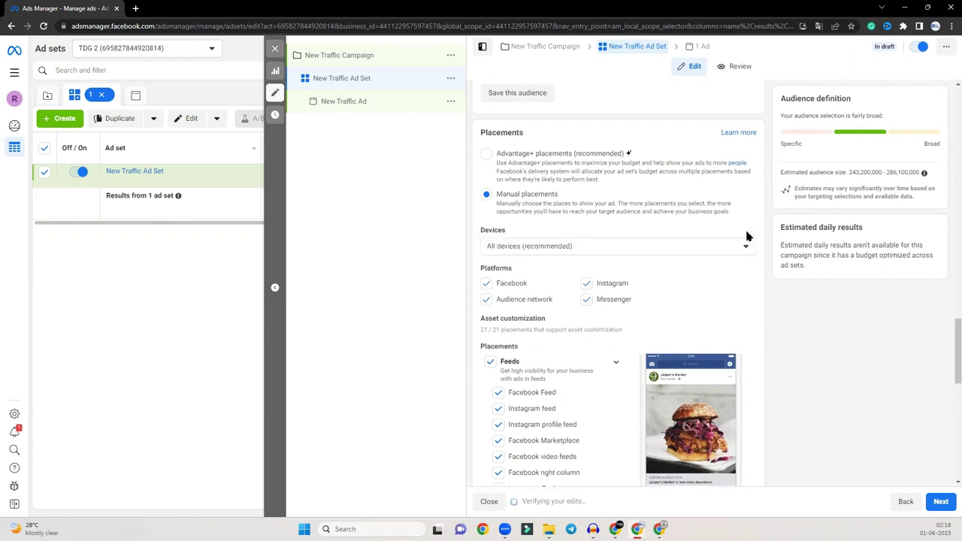
click(660, 249)
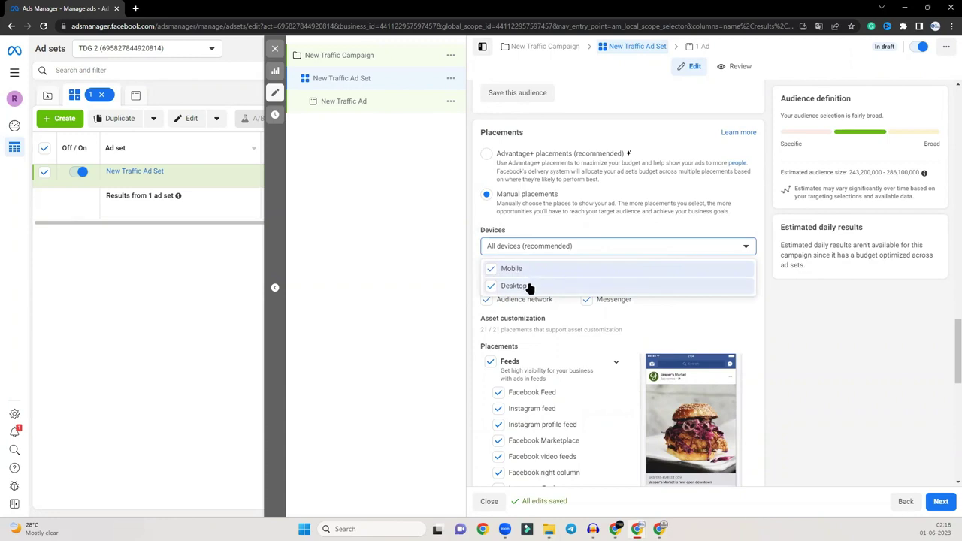
click(816, 318)
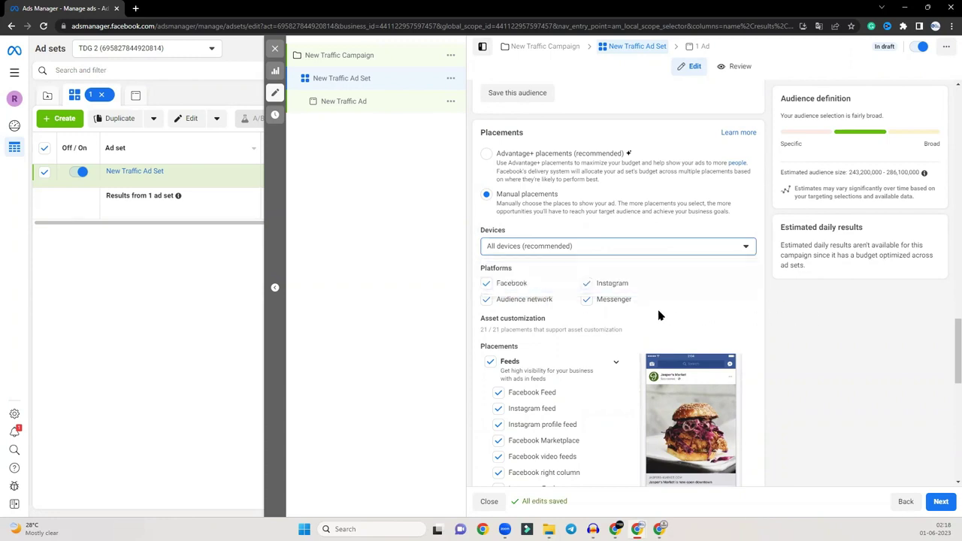
scroll(659, 313, down, 2)
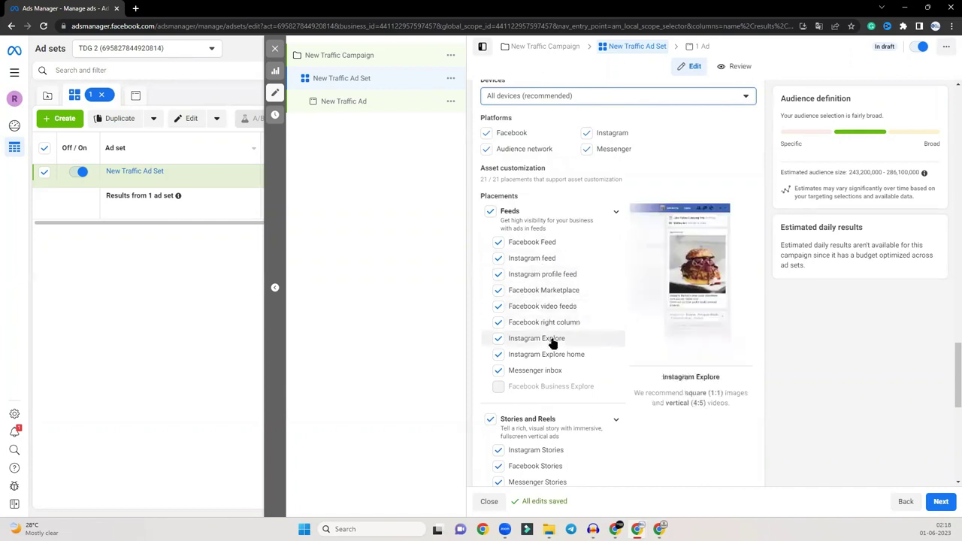
scroll(546, 281, down, 1)
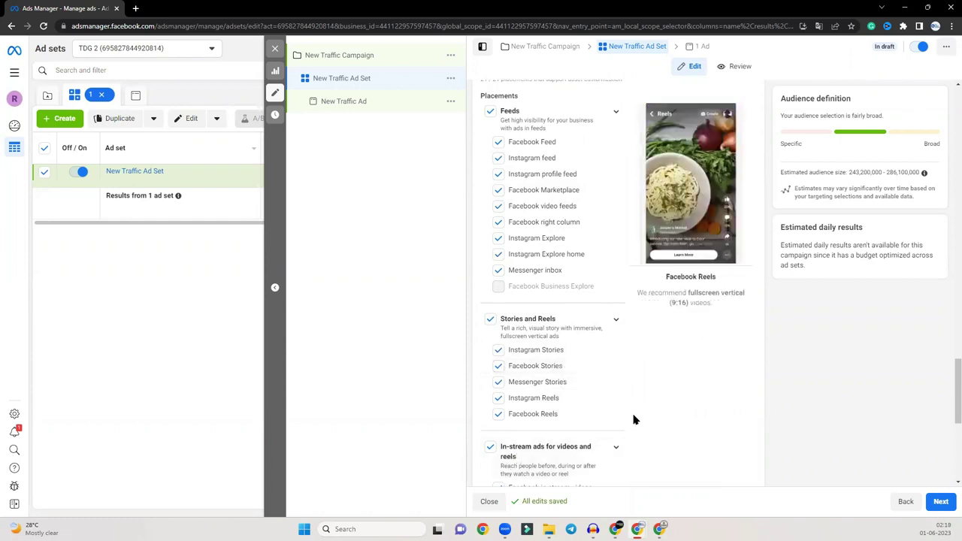
scroll(536, 315, up, 3)
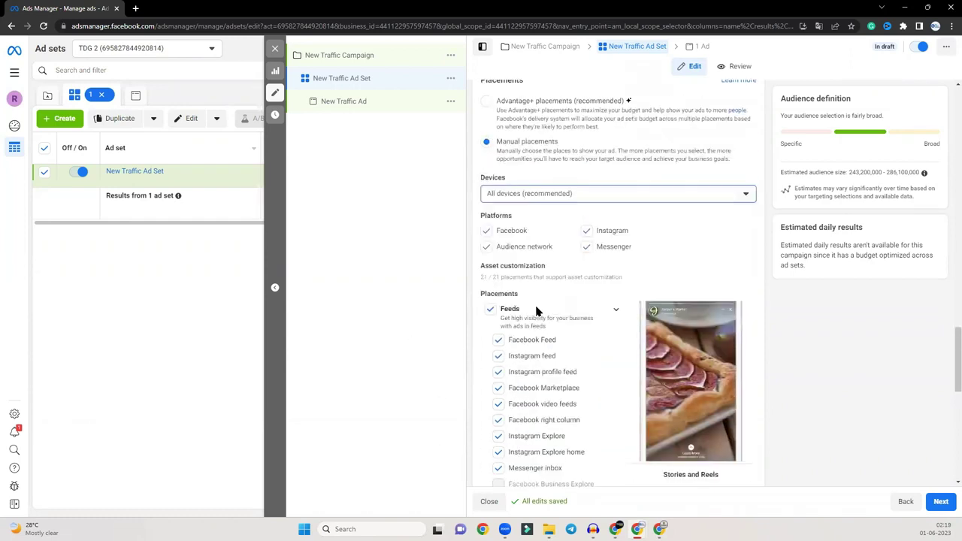
scroll(537, 311, down, 5)
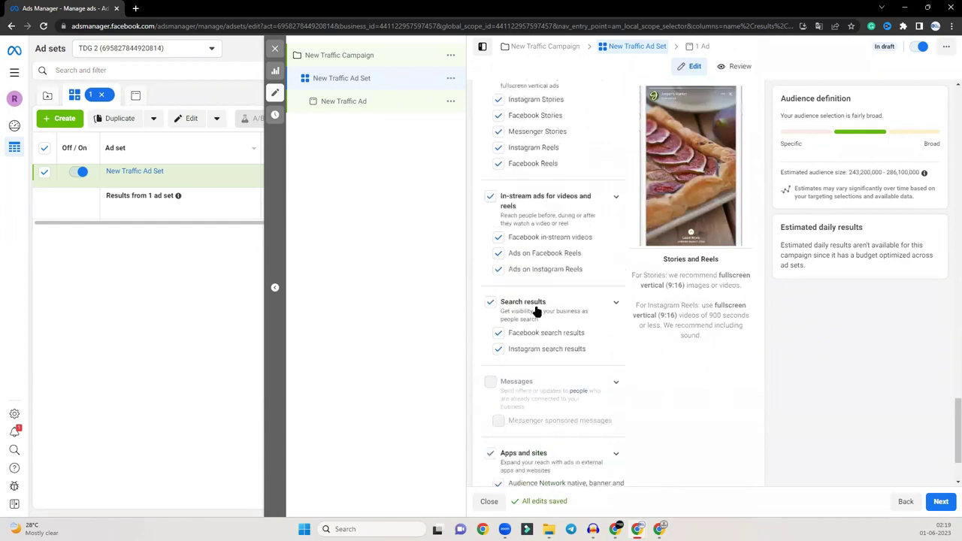
scroll(536, 312, down, 2)
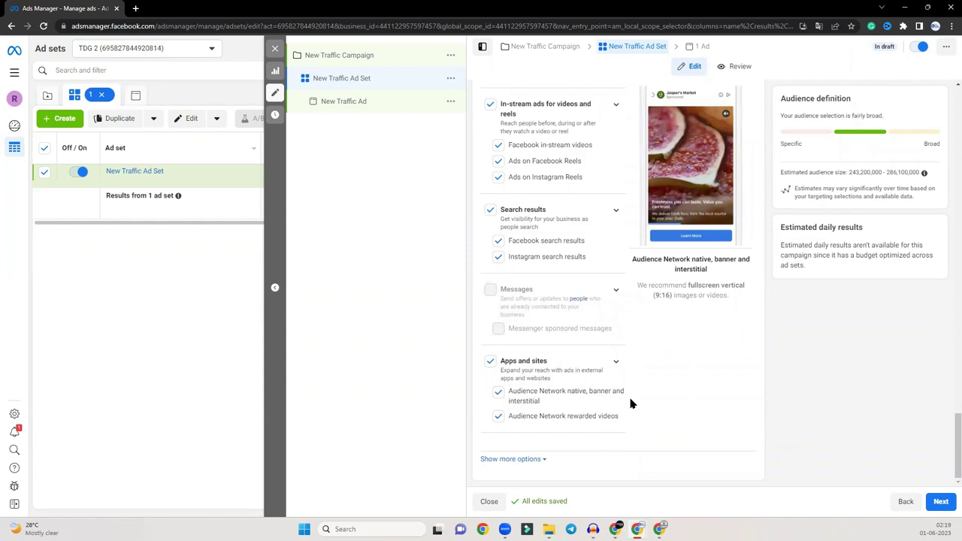
scroll(636, 313, up, 15)
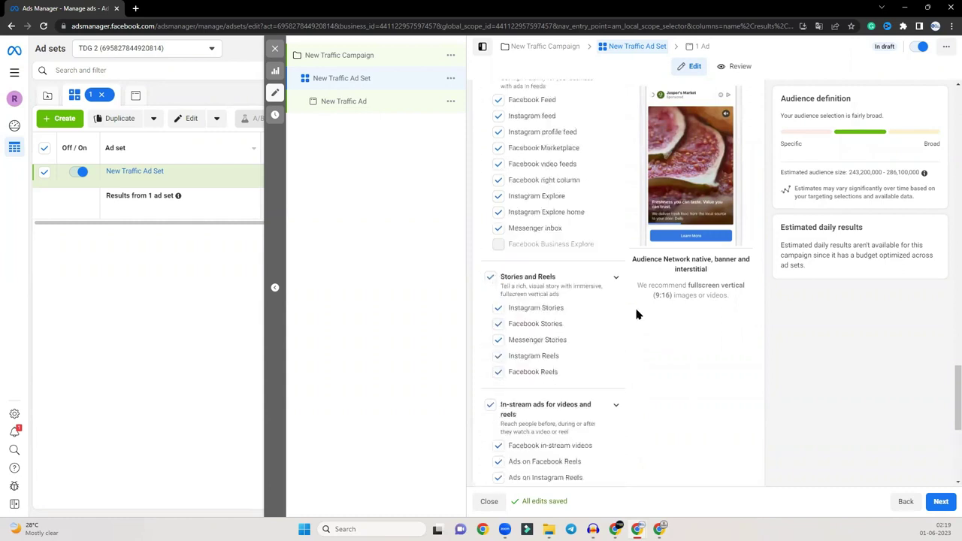
scroll(632, 313, up, 8)
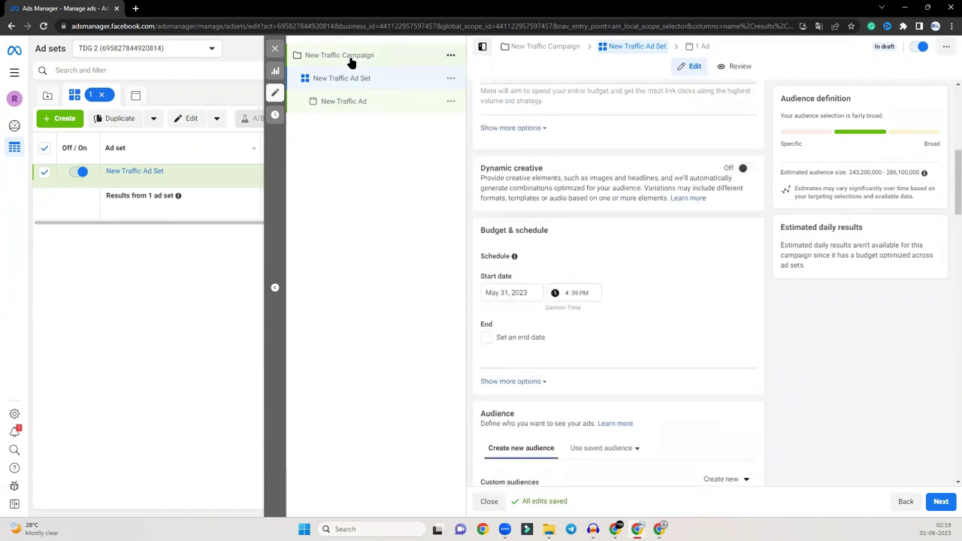
Step: Open the New Traffic Ad and use Motiveflikr as its Facebook Page and Instagram account
click(350, 103)
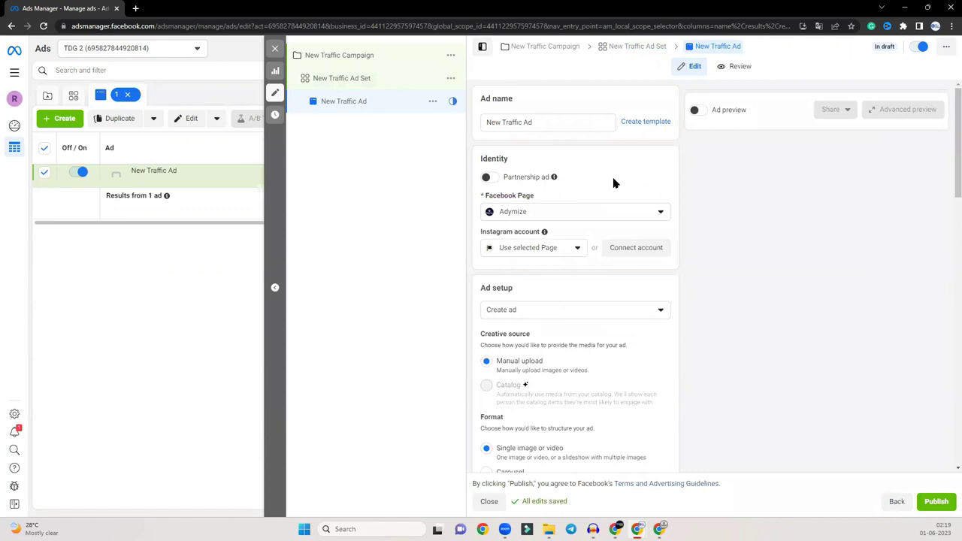
click(637, 46)
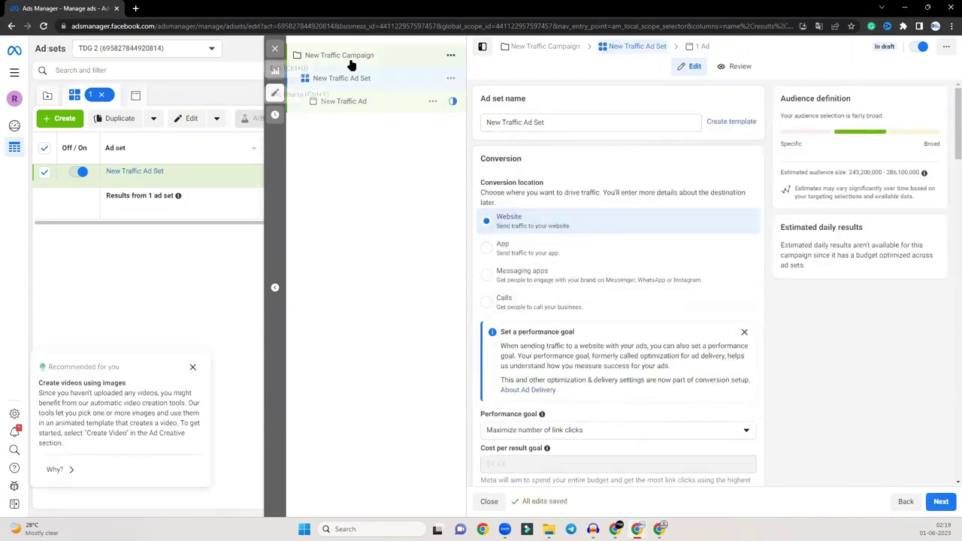
click(340, 111)
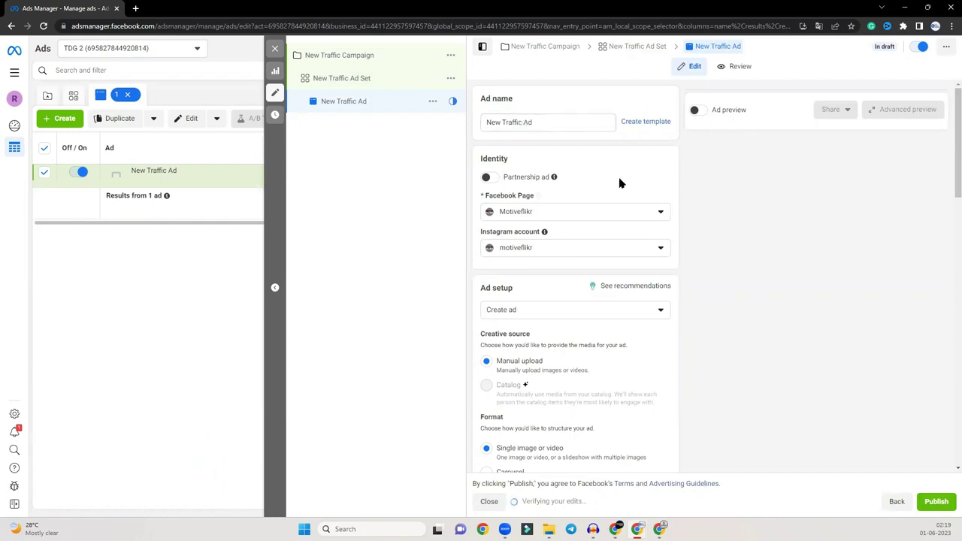
Step: Add the "Learn to Generate Quality Leads from Instagram" video as the ad creative's media
scroll(526, 188, down, 1)
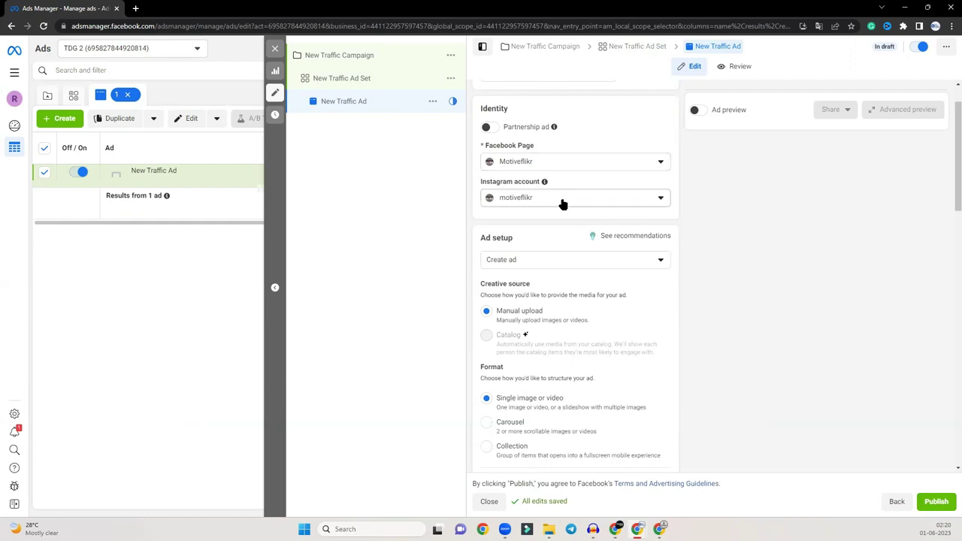
scroll(567, 203, down, 2)
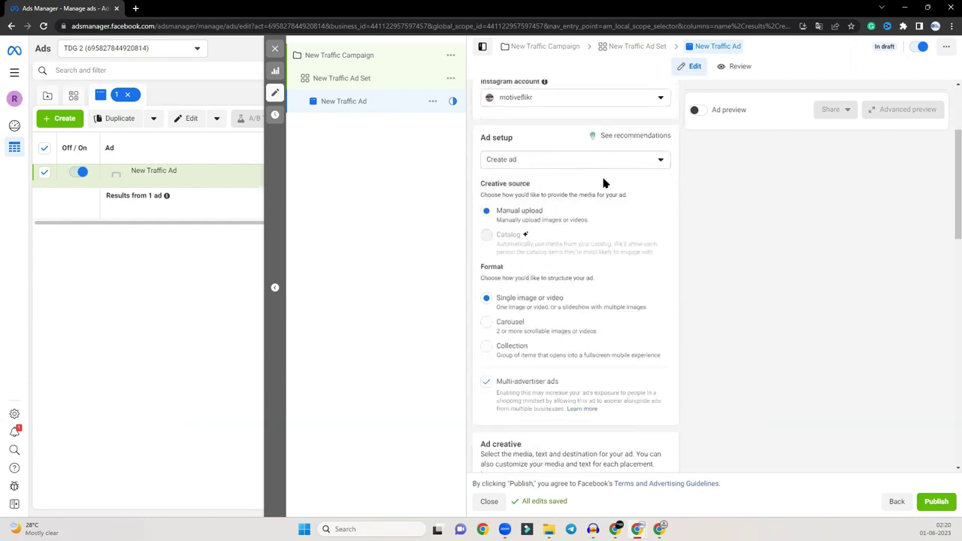
scroll(573, 202, down, 2)
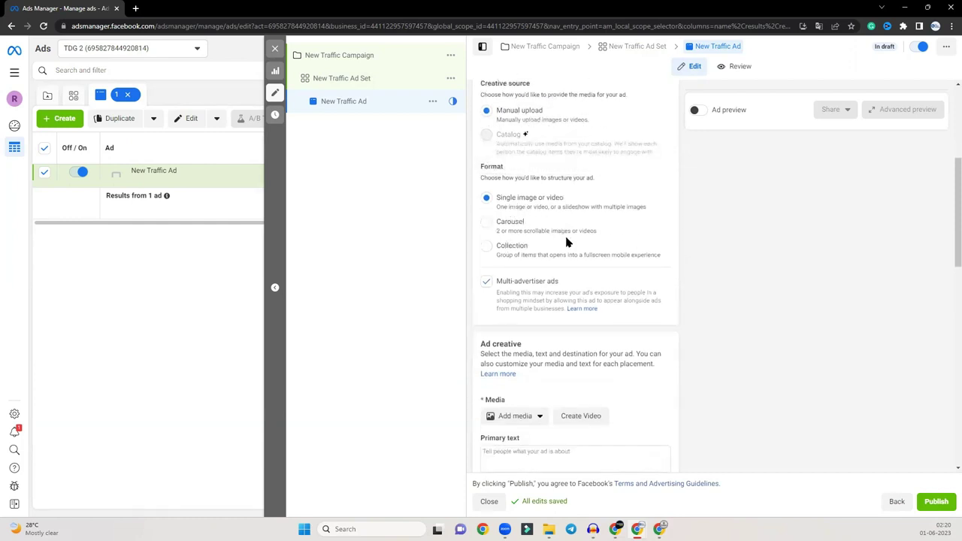
scroll(546, 208, down, 4)
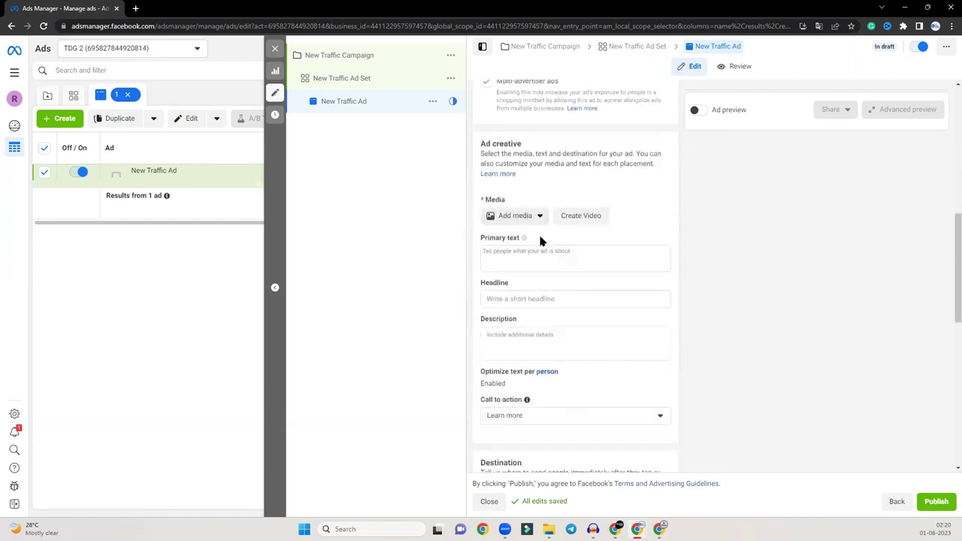
click(539, 217)
click(514, 256)
click(556, 186)
click(760, 444)
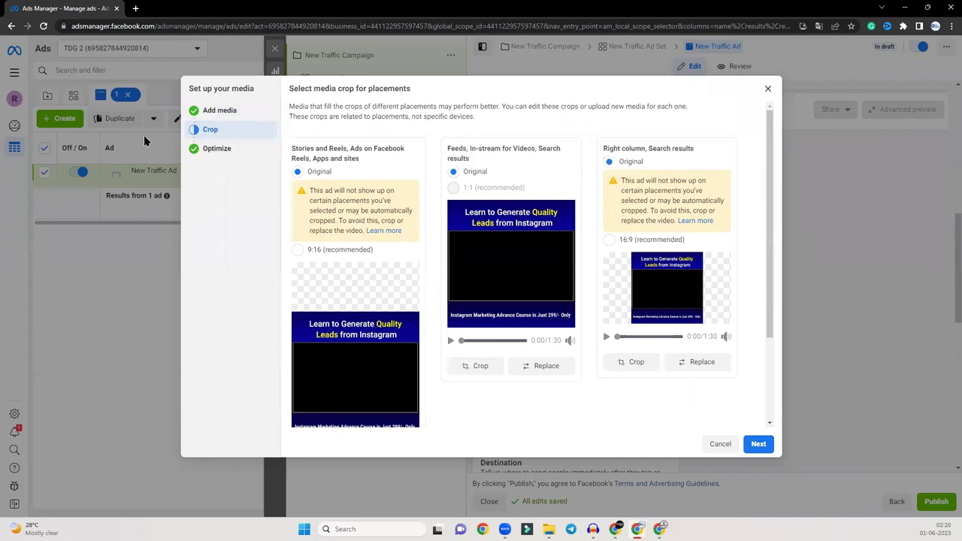
Step: Keep the original video crop for all placement groups and finish the media setup with standard enhancements on
scroll(363, 193, down, 2)
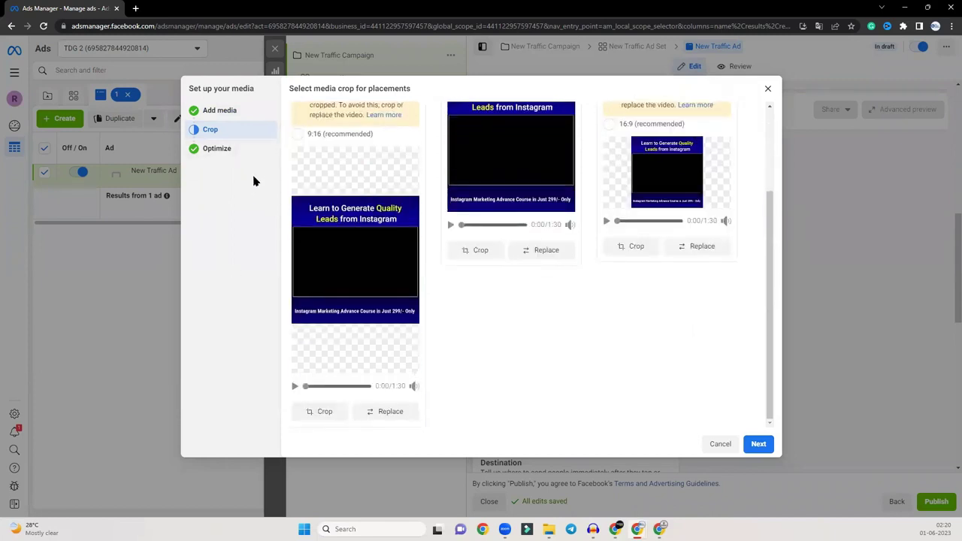
scroll(625, 229, up, 2)
scroll(338, 285, down, 2)
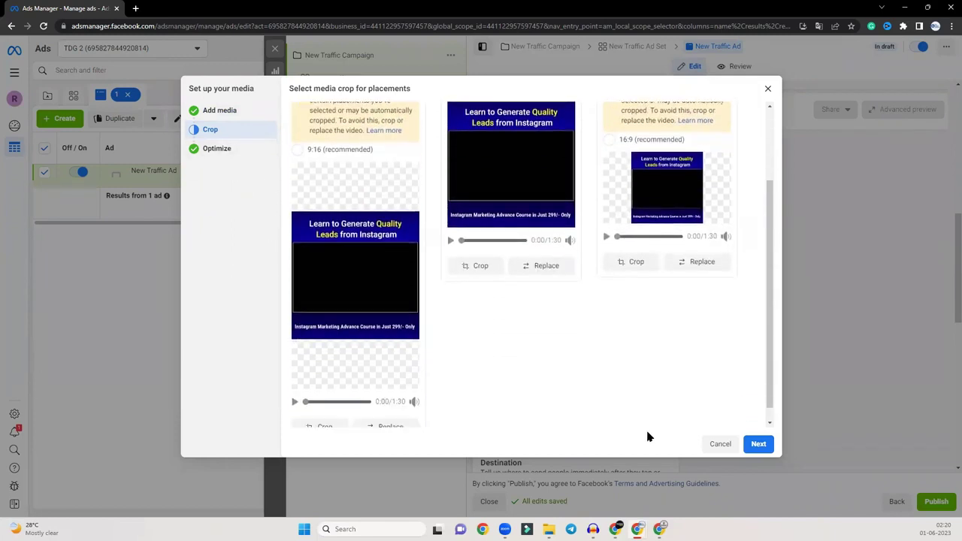
click(758, 445)
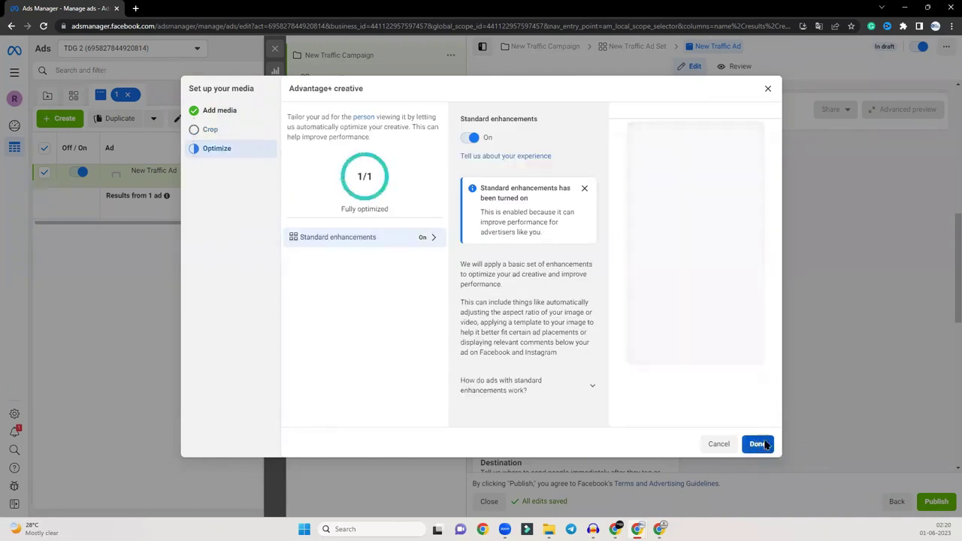
click(757, 444)
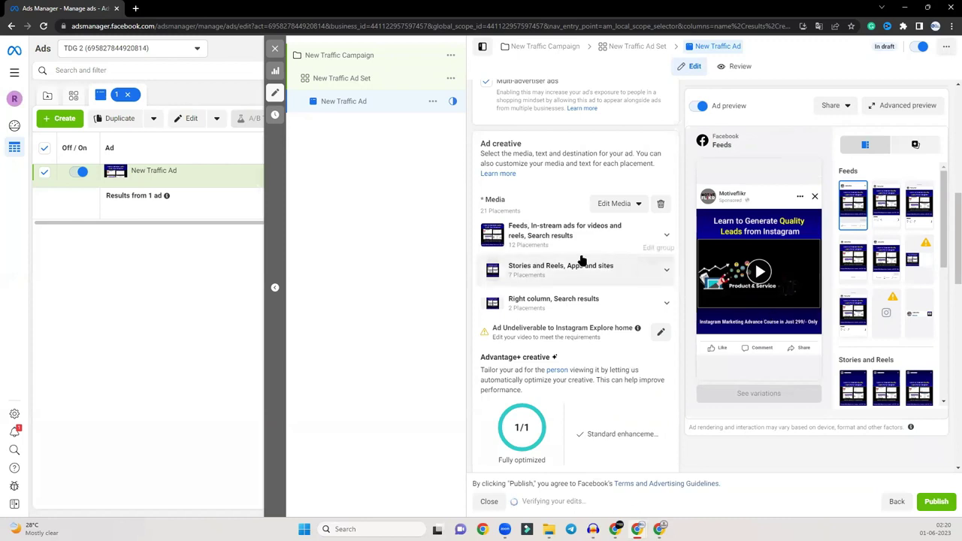
Step: Review the primary text, headline and description fields of the ad creative
scroll(579, 255, down, 3)
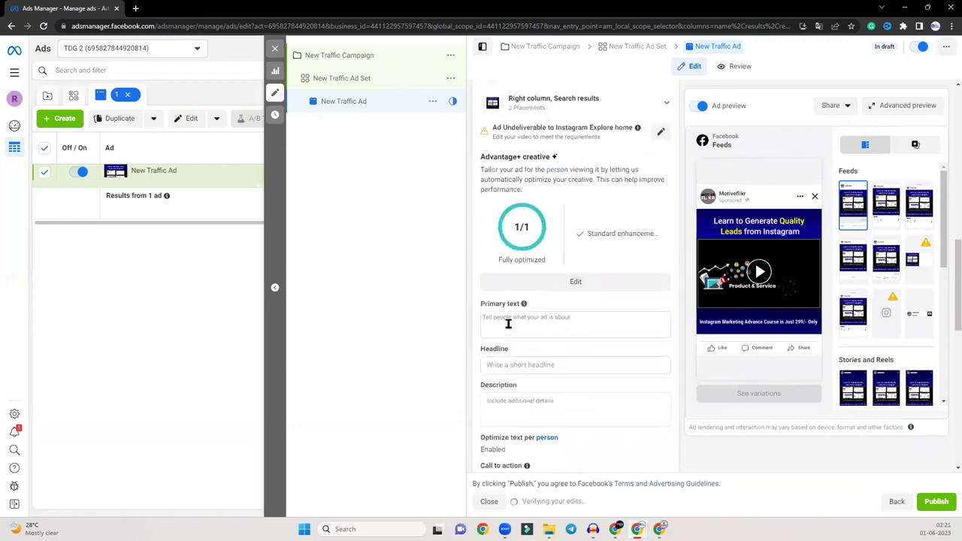
click(508, 324)
scroll(546, 382, down, 1)
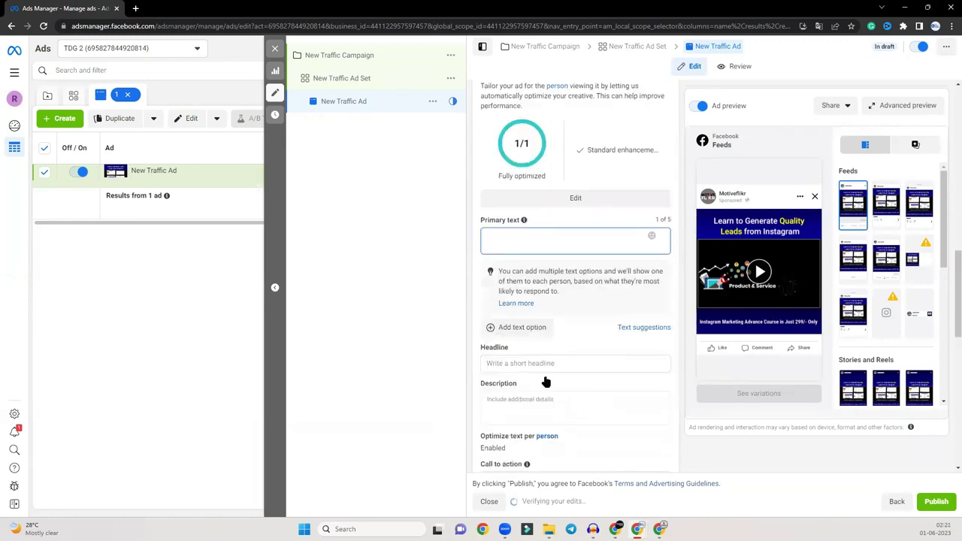
scroll(546, 383, down, 1)
click(509, 297)
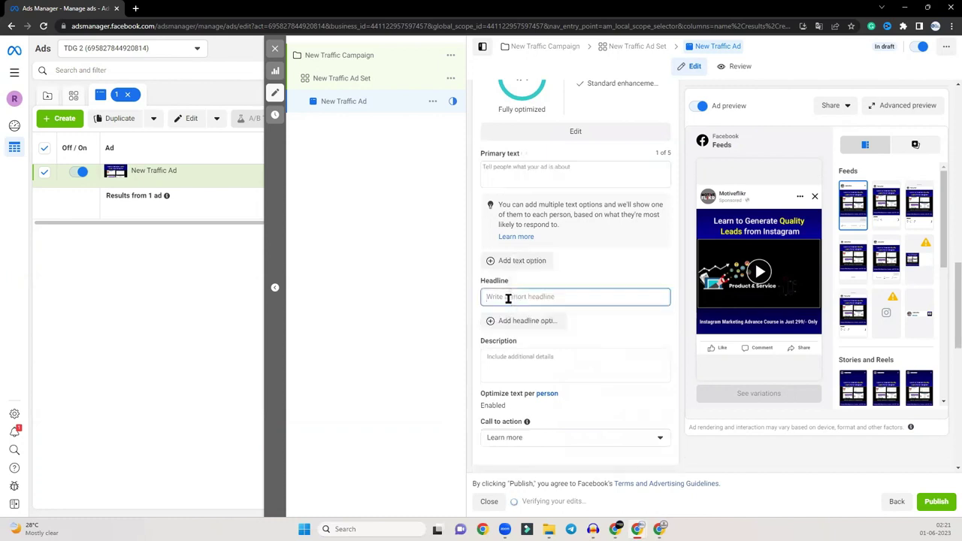
click(515, 360)
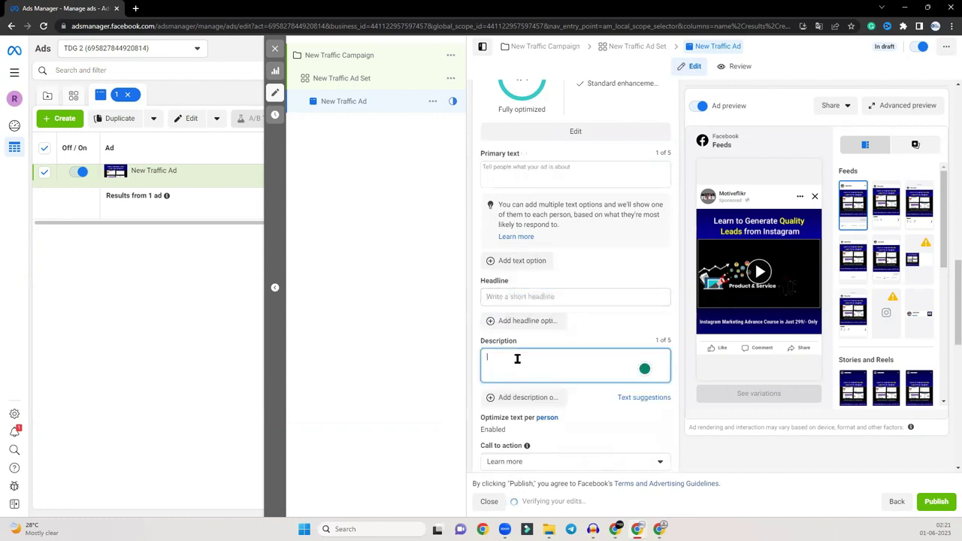
Step: Enter "Best Instagram marketing course" as the ad's primary text
click(518, 171)
text(bEST)
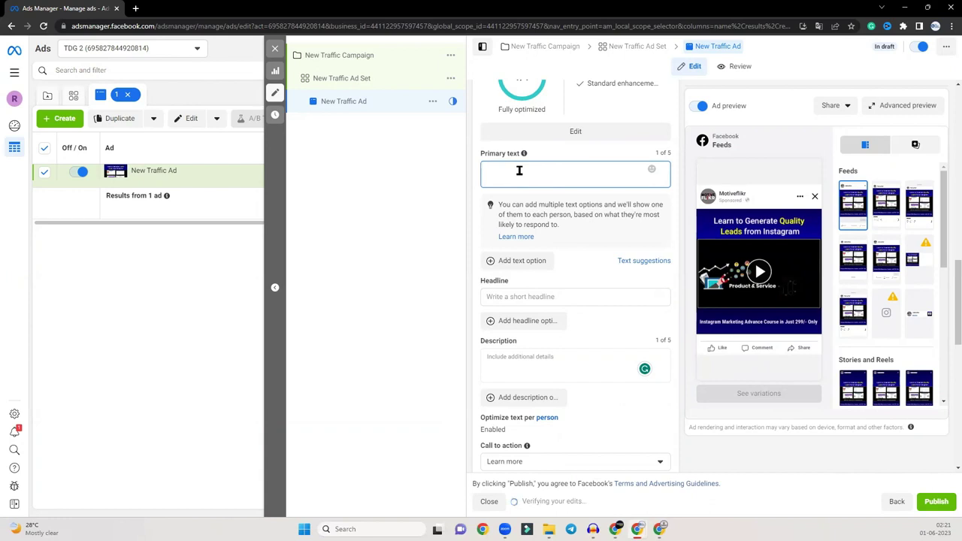
text(Best)
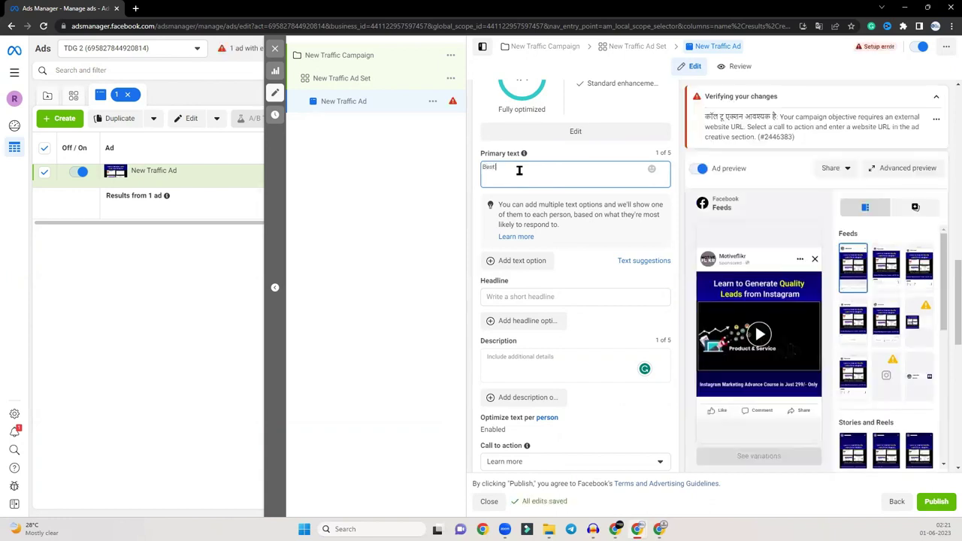
text( Intagra)
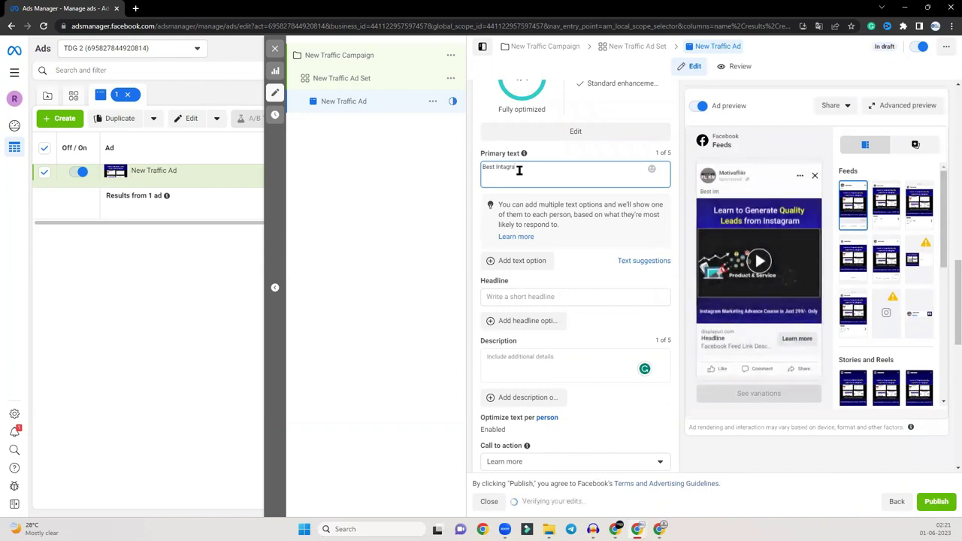
key(BackSpace)
key(BackSpace)
key(BackSpace)
key(BackSpace)
key(BackSpace)
text(stagram marketing course)
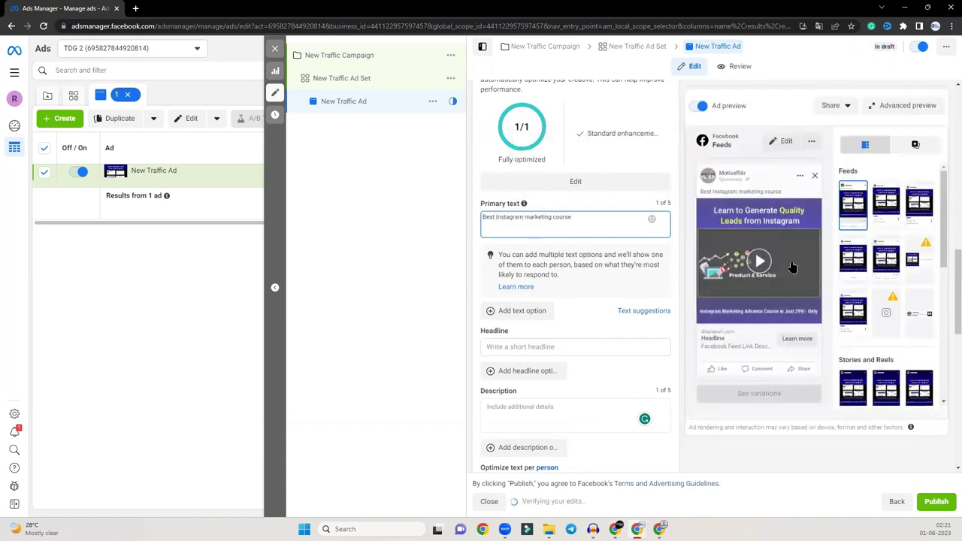
Step: Enter "Enroll Now" as the ad's headline and "(1228+ Reviews )" as its description
click(528, 347)
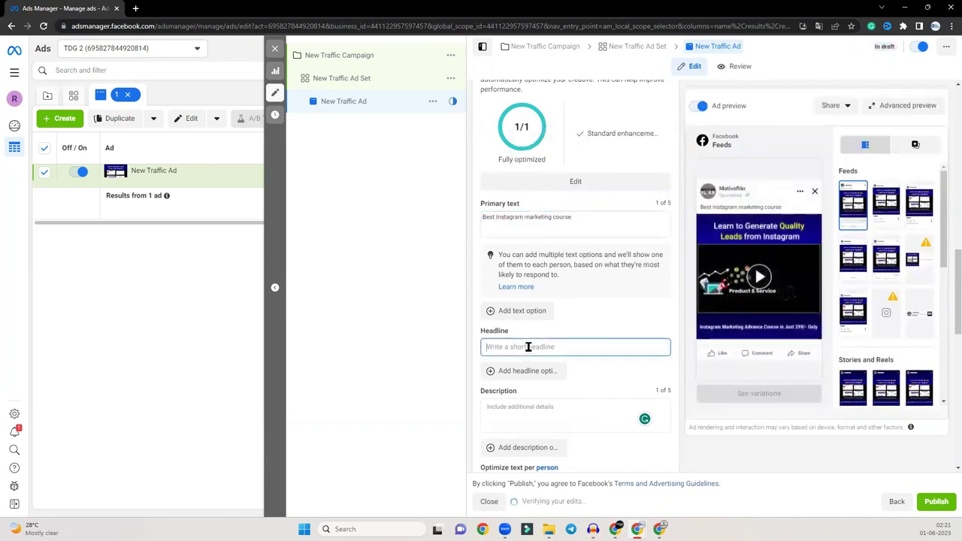
text(E)
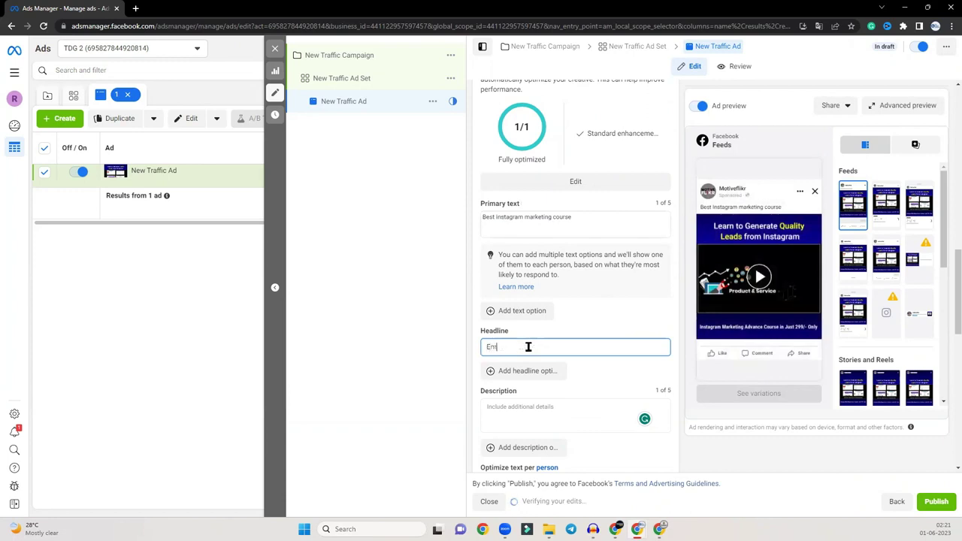
text(nroll Now)
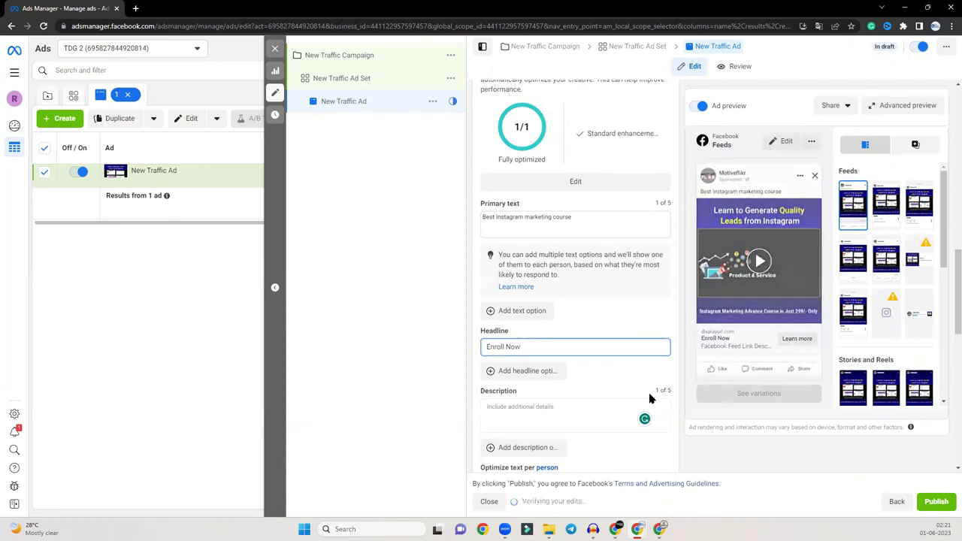
click(517, 415)
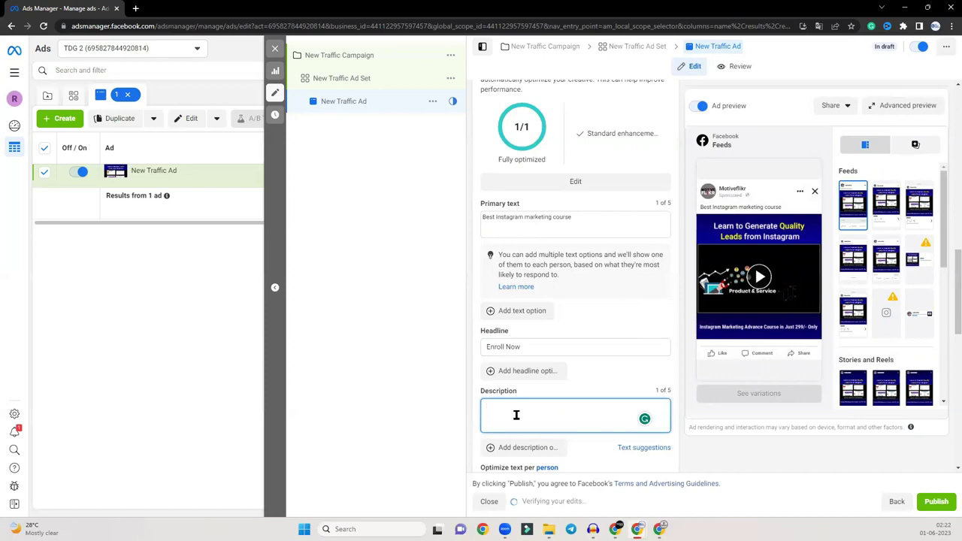
text((1228+ Reviews)
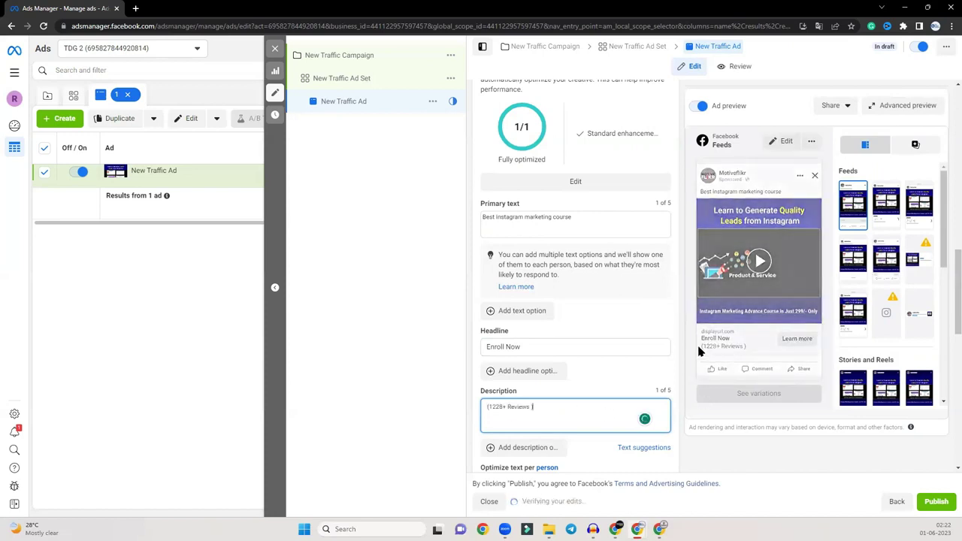
text( ))
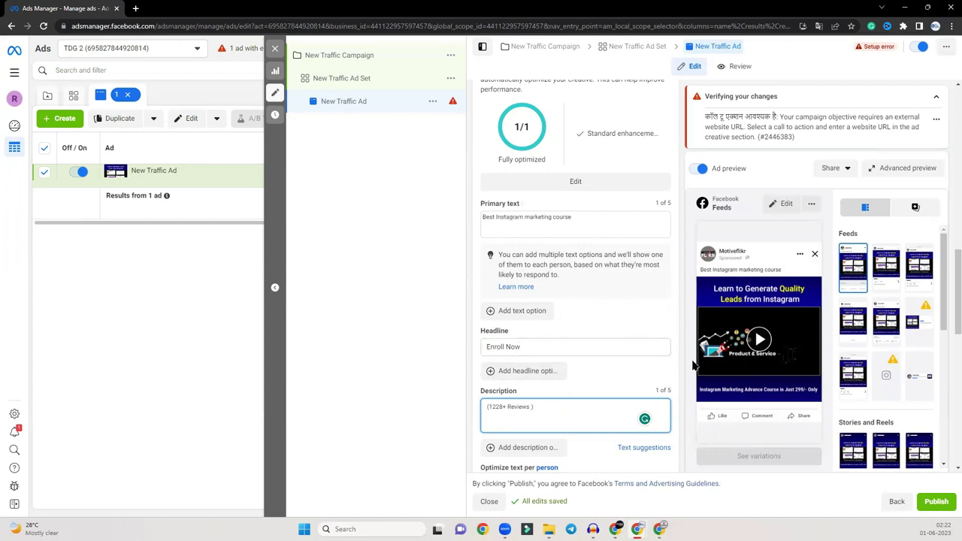
Step: Set the ad's call to action to Get offer
click(654, 346)
scroll(741, 390, down, 2)
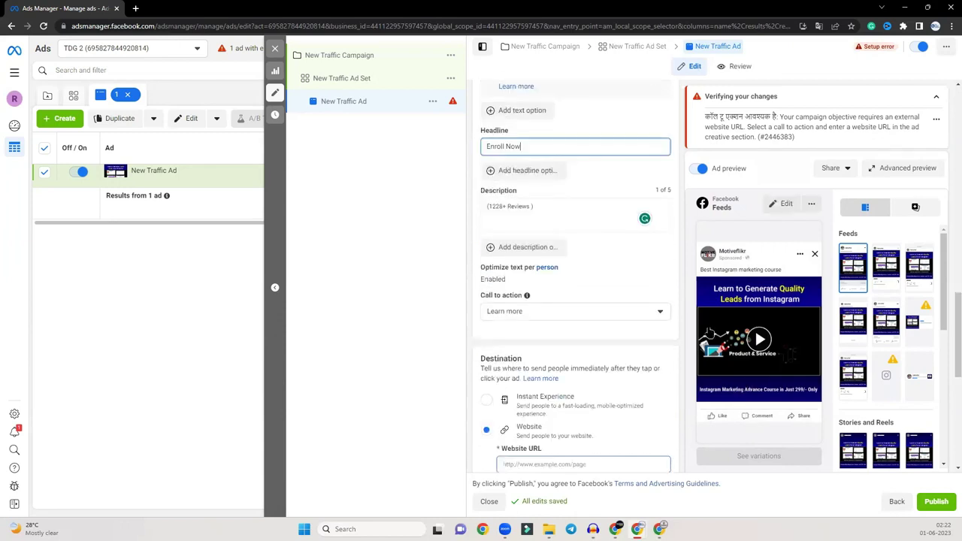
click(619, 311)
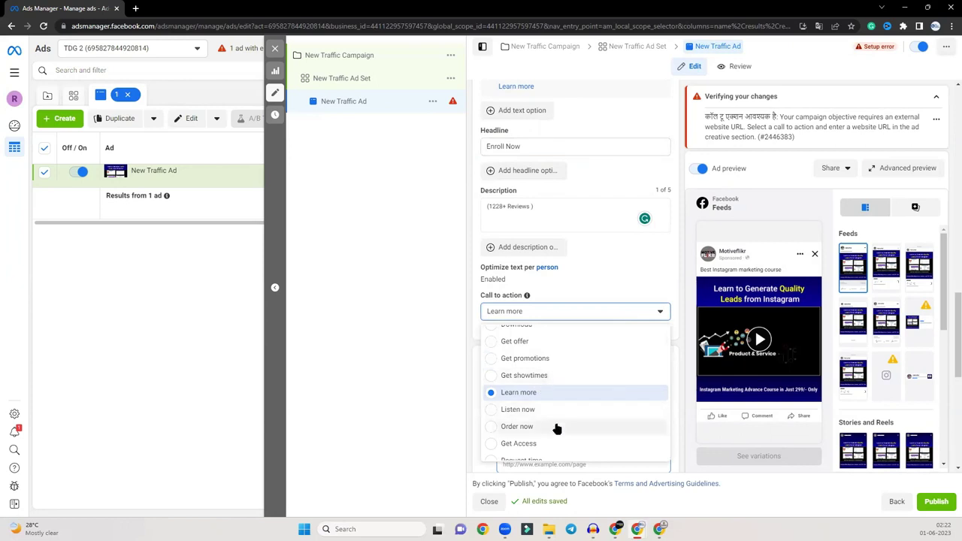
click(543, 342)
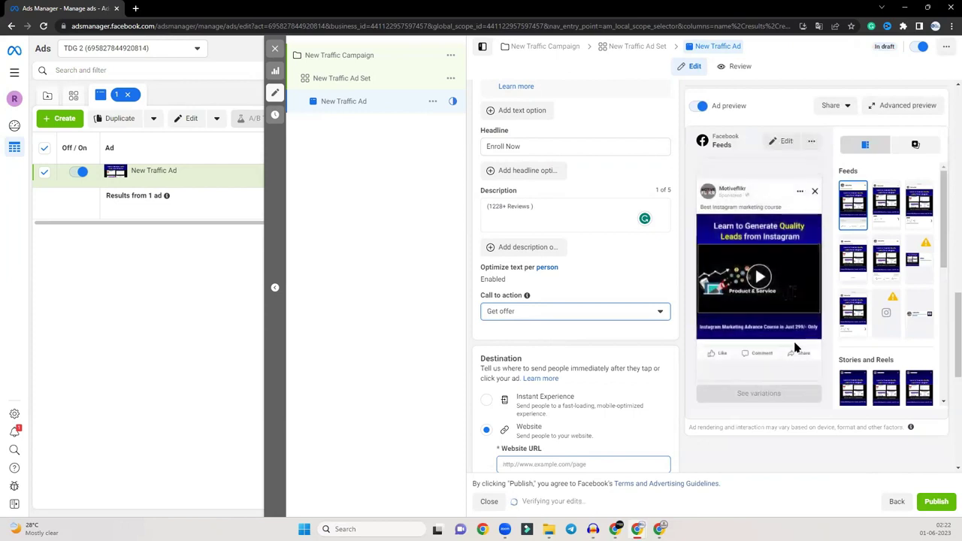
scroll(616, 349, down, 3)
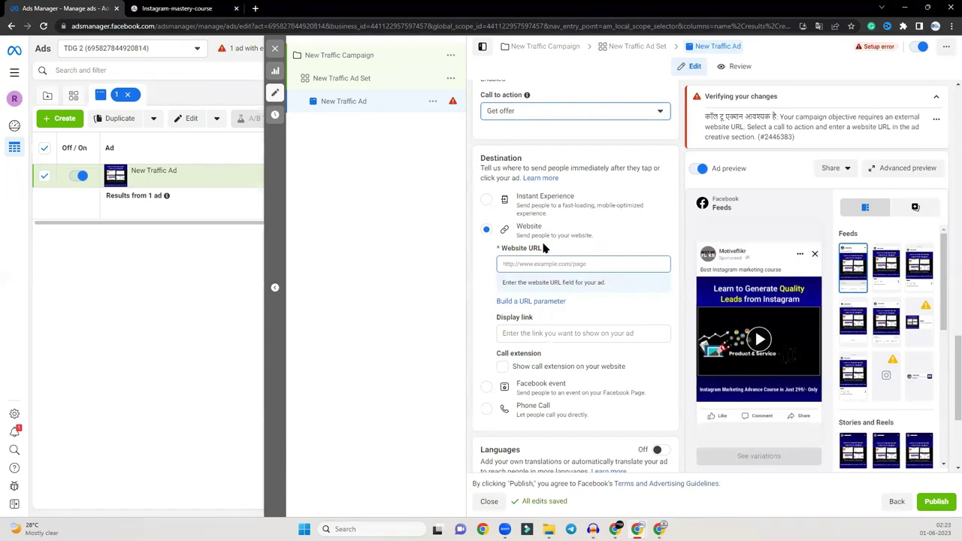
click(554, 265)
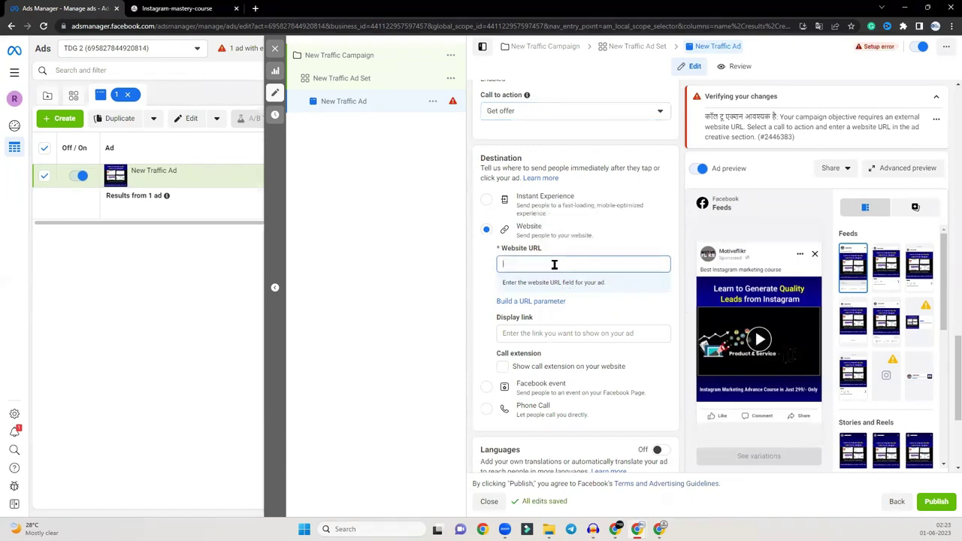
key(ctrl+v)
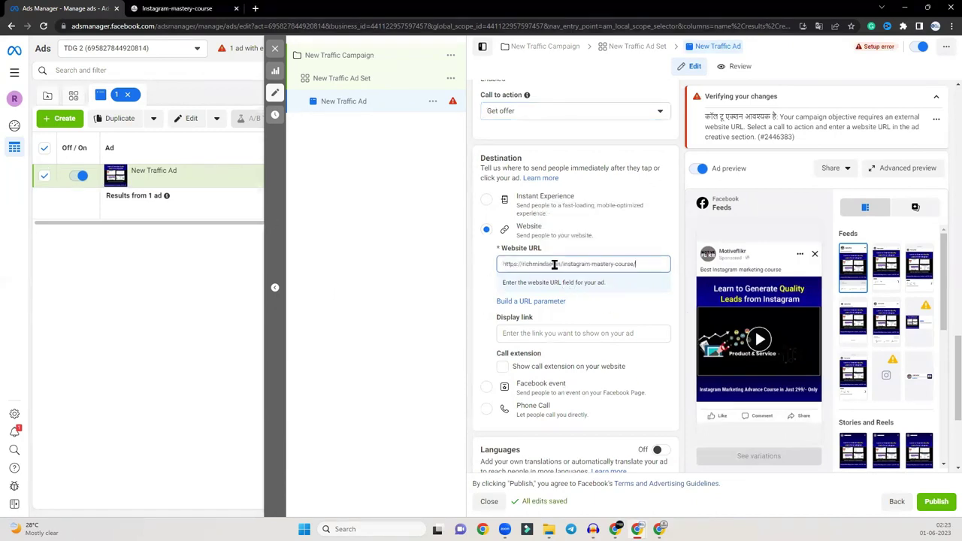
click(562, 339)
click(567, 323)
text(https://richmindset.in/instagram-mastery-course/)
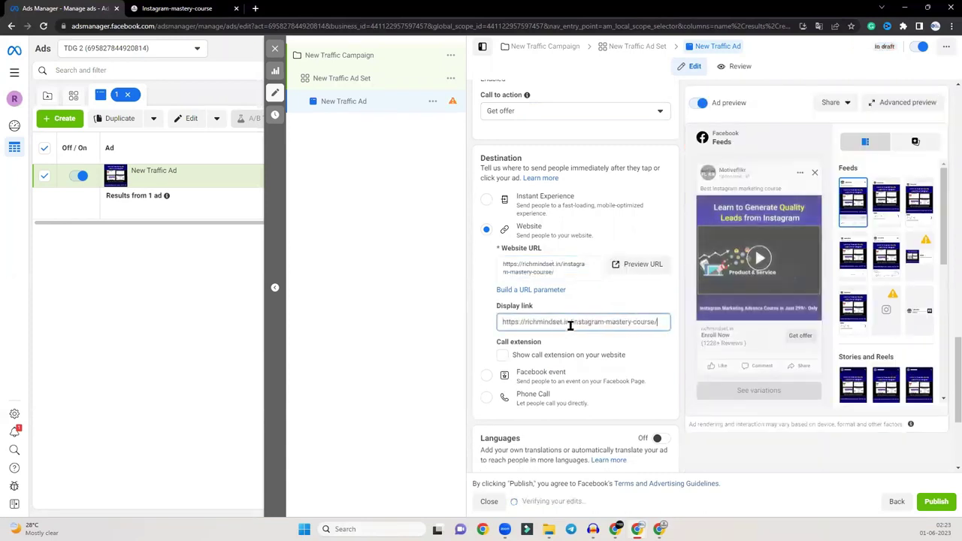
click(428, 320)
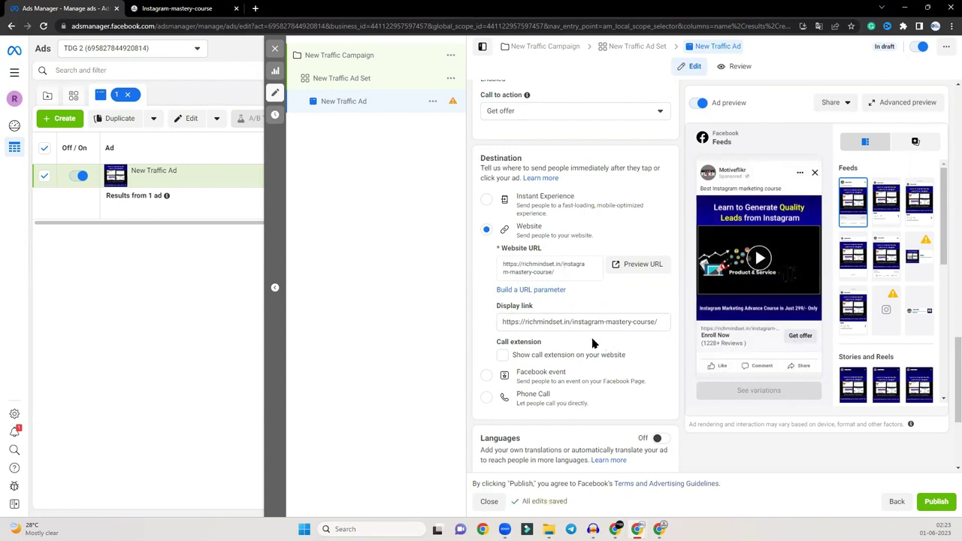
Step: Try Book now and Contact us as the ad's call to action
scroll(569, 321, up, 2)
click(584, 214)
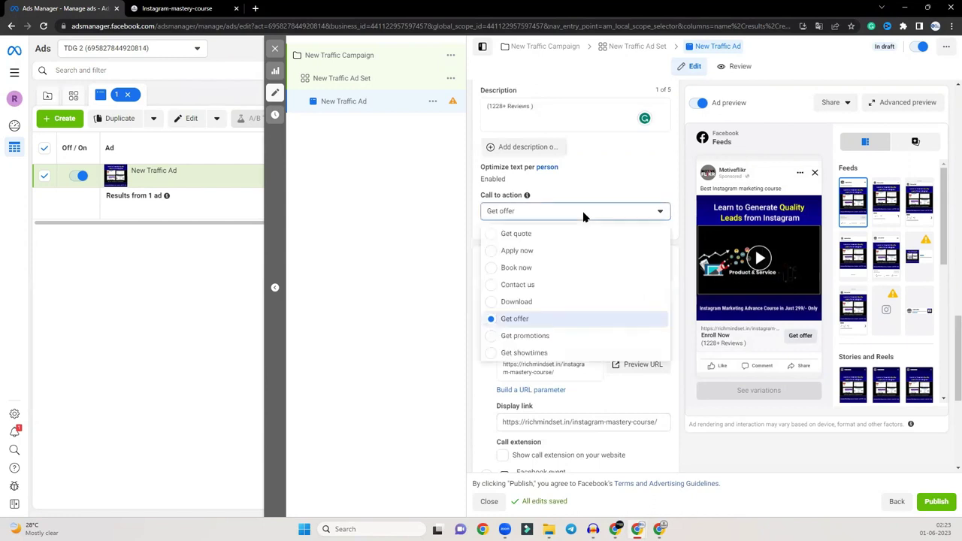
click(529, 266)
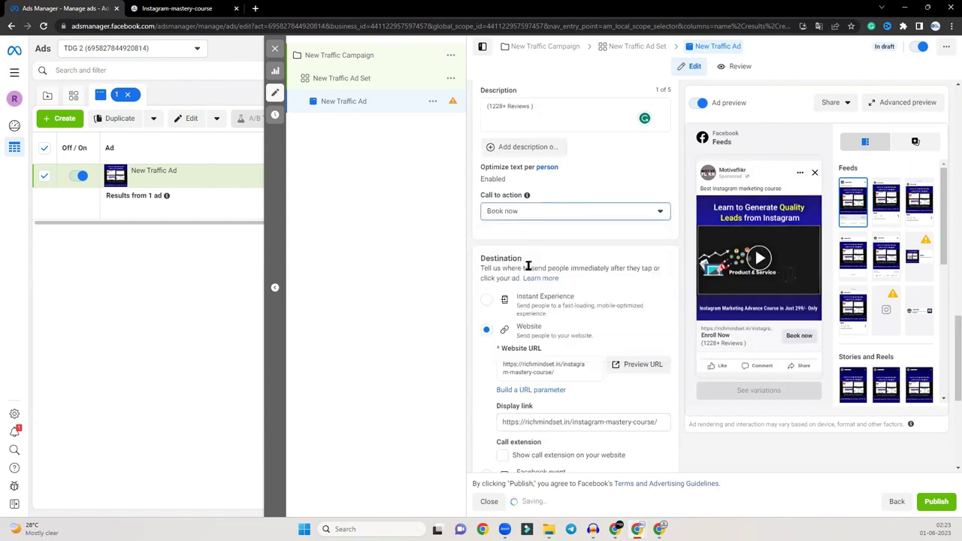
click(554, 211)
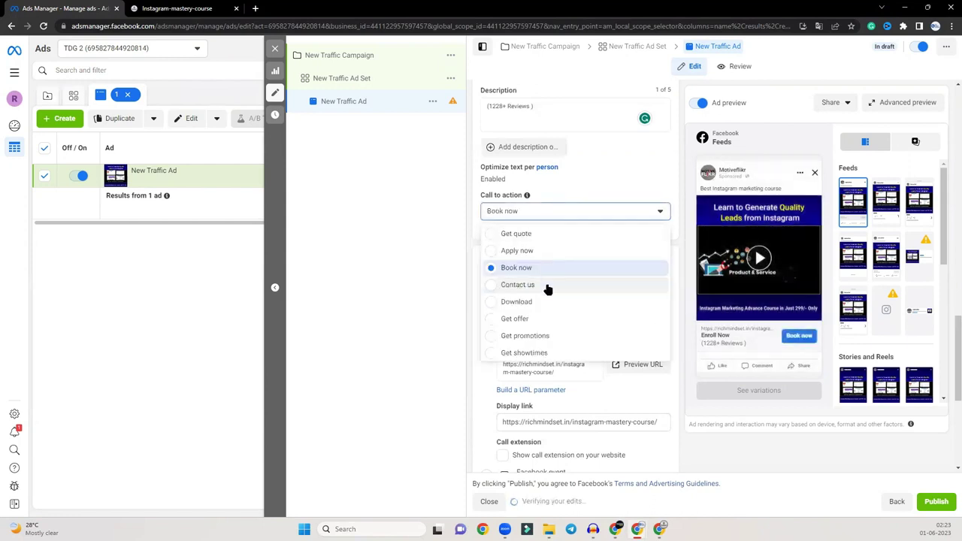
click(548, 285)
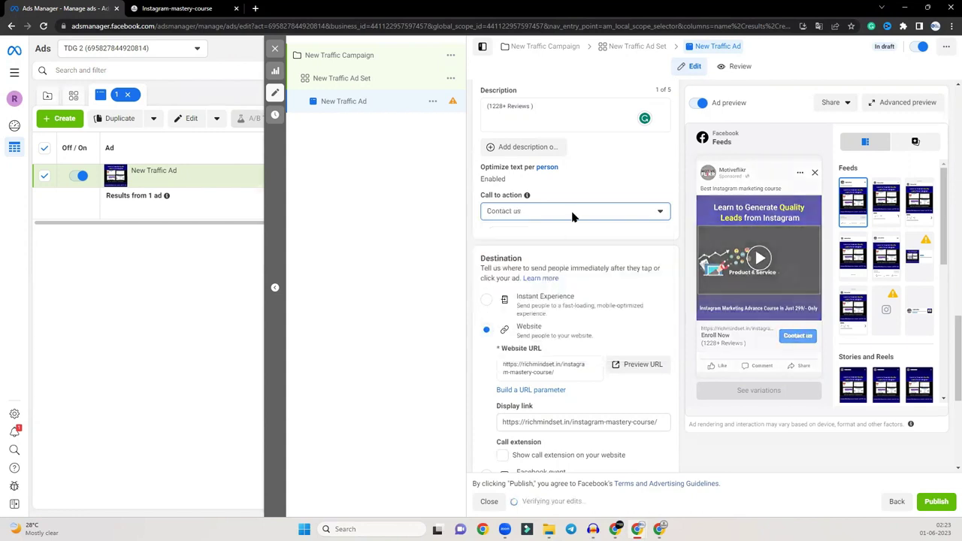
Step: Set the ad's call to action to Apply now and check the ad's language and tracking sections
click(572, 214)
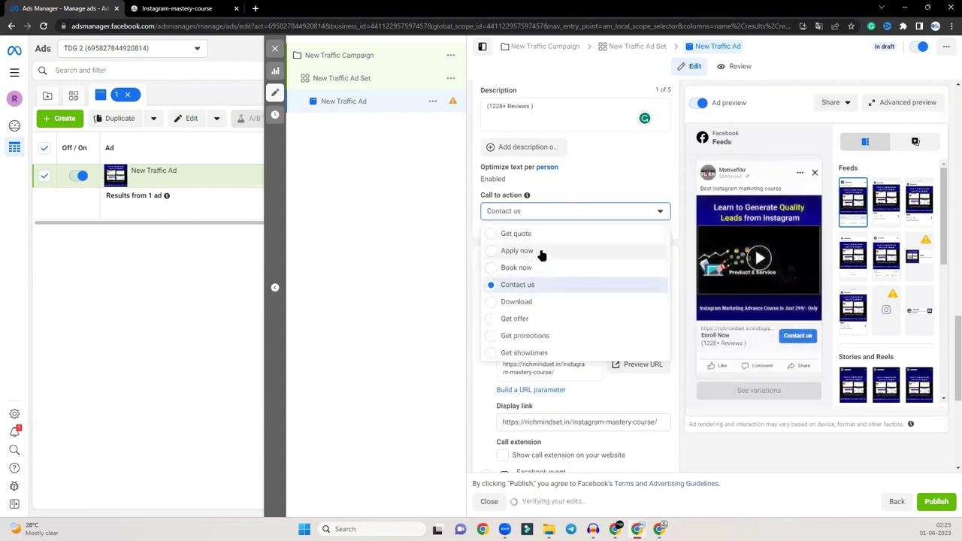
click(542, 252)
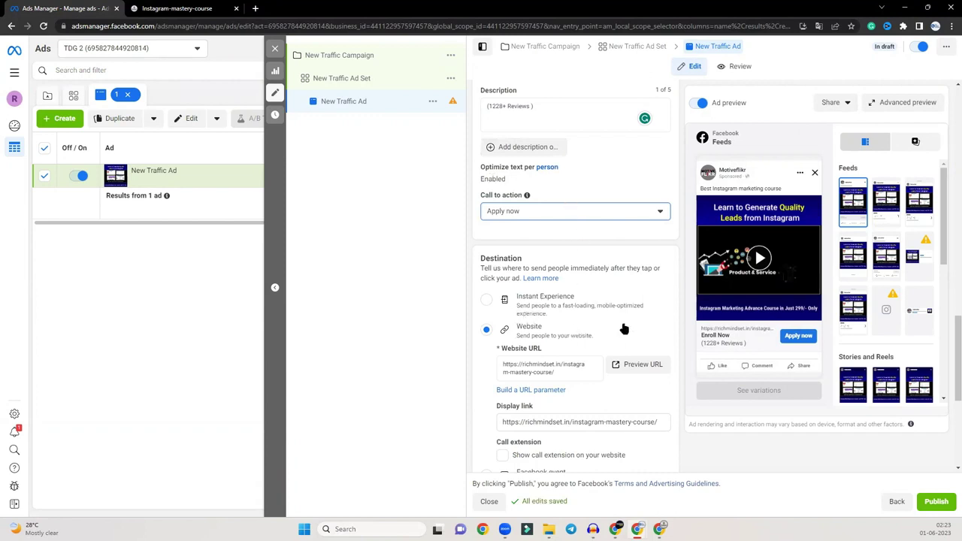
scroll(624, 328, down, 3)
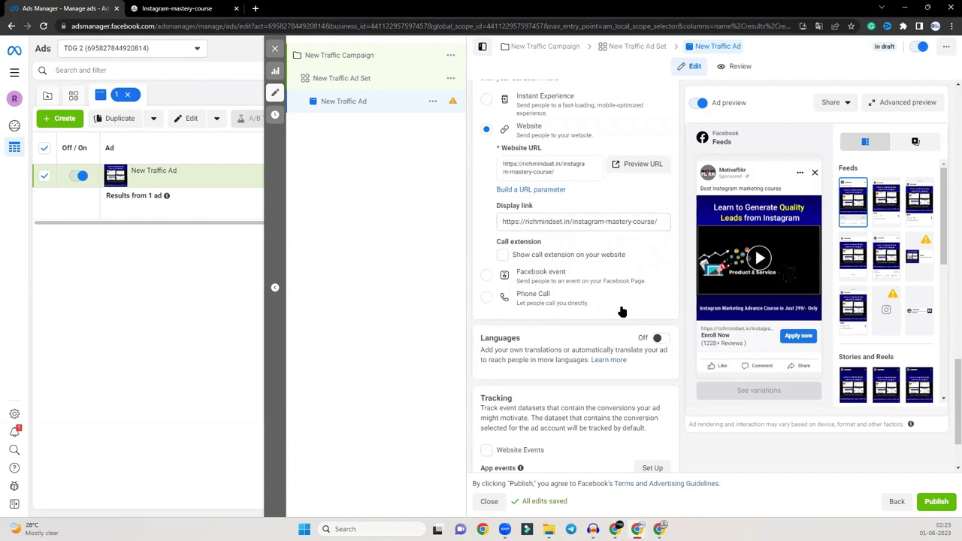
scroll(622, 311, down, 2)
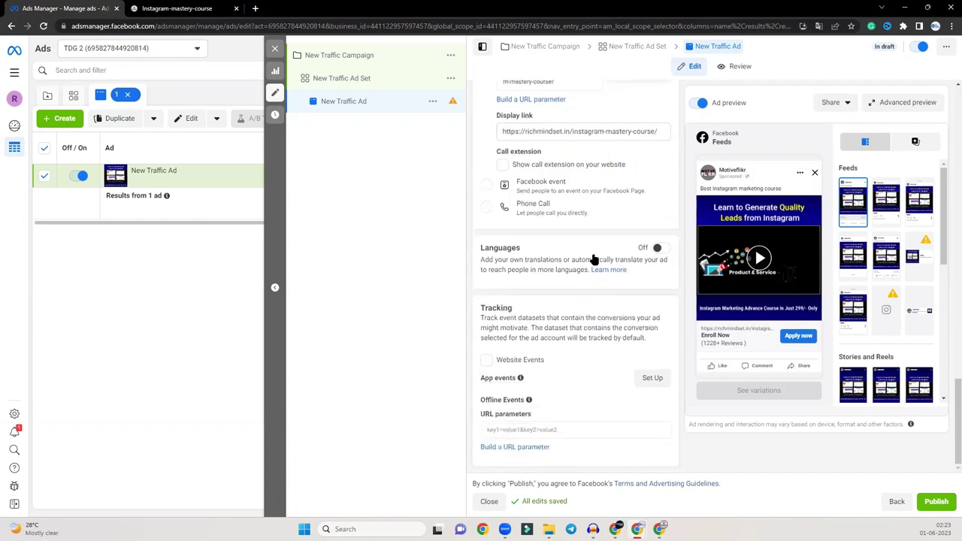
scroll(521, 236, up, 2)
scroll(591, 269, up, 3)
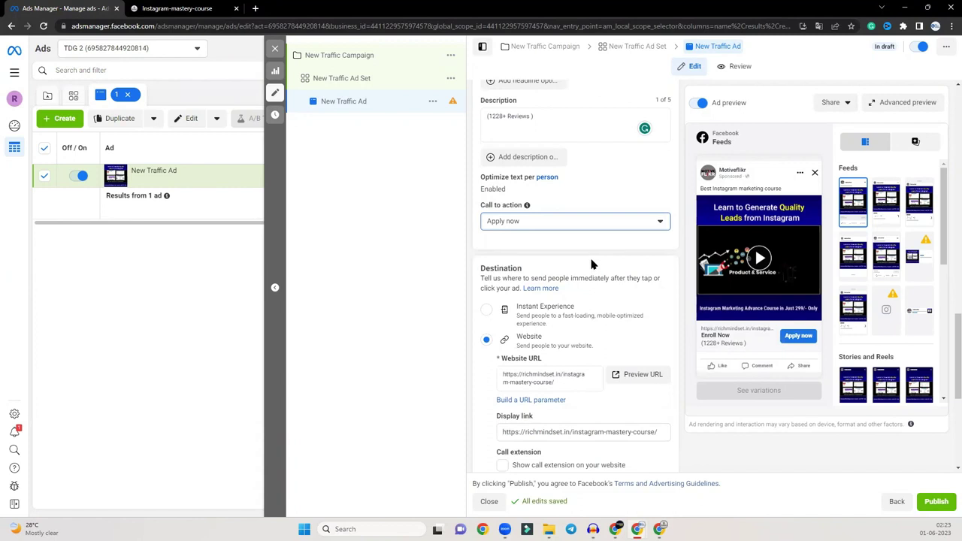
Step: Examine the advanced preview of the ad across the feed, Stories and Reels placements, and close it
click(902, 103)
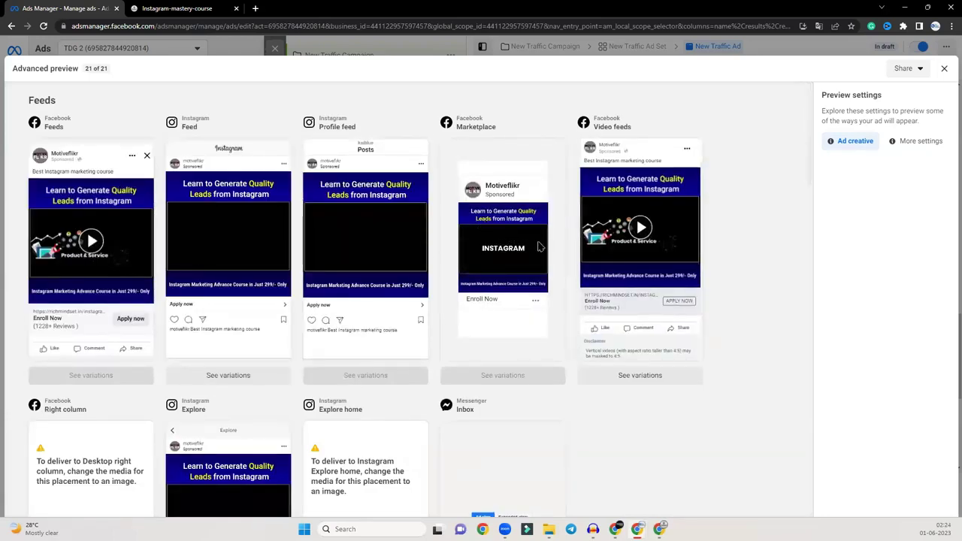
scroll(621, 224, down, 3)
scroll(621, 225, up, 3)
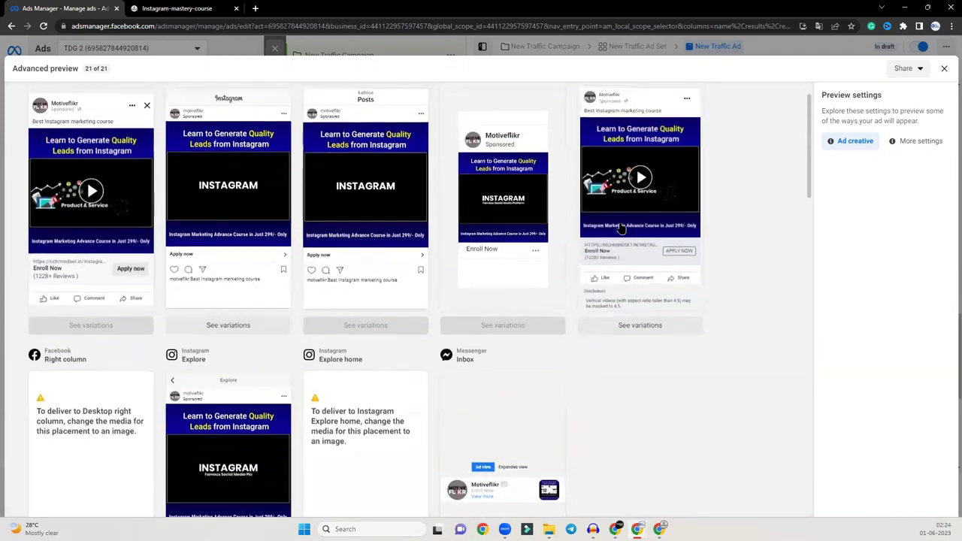
scroll(620, 227, down, 2)
scroll(222, 278, down, 3)
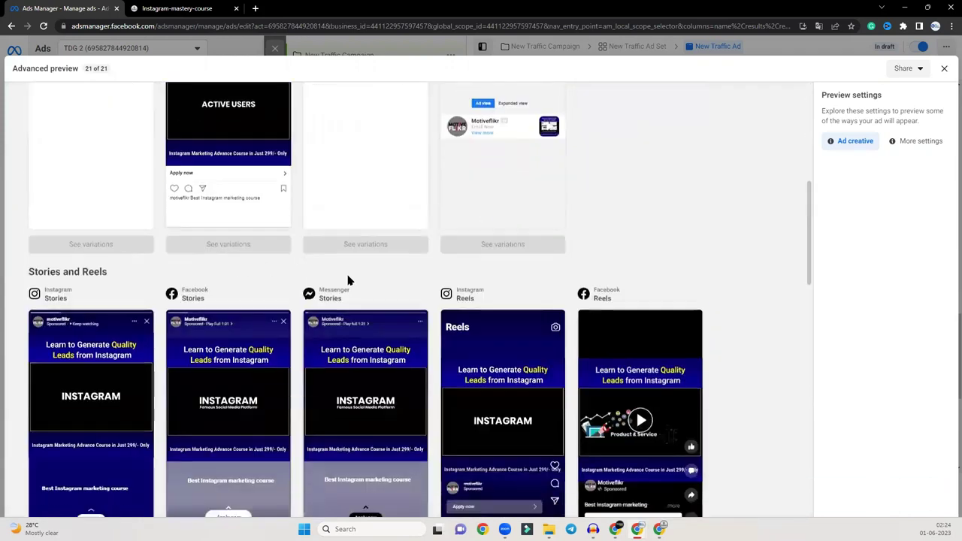
scroll(348, 281, down, 3)
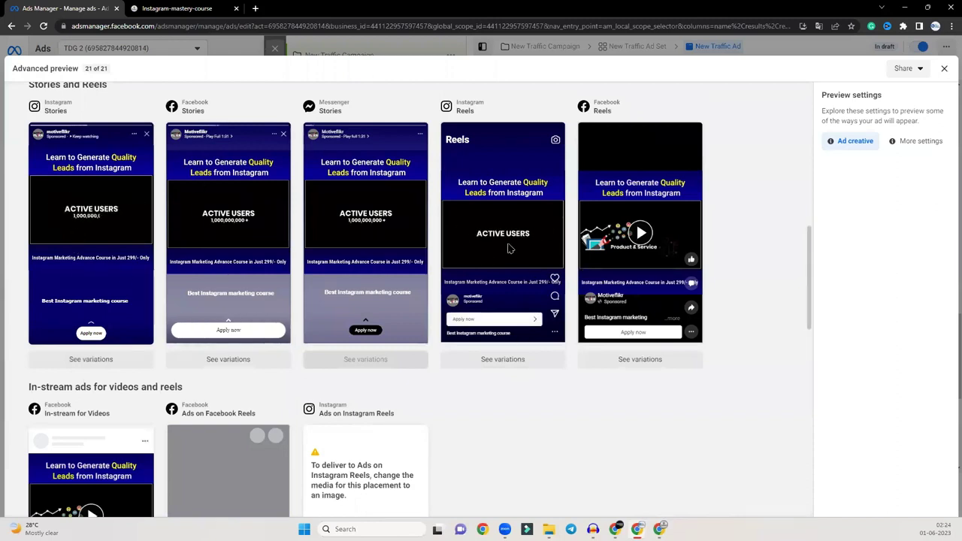
scroll(508, 248, up, 8)
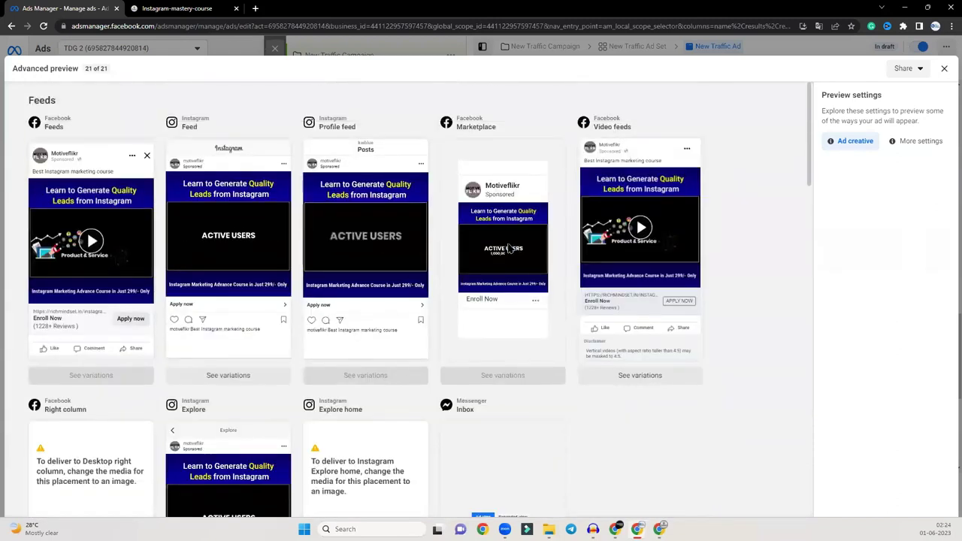
click(945, 69)
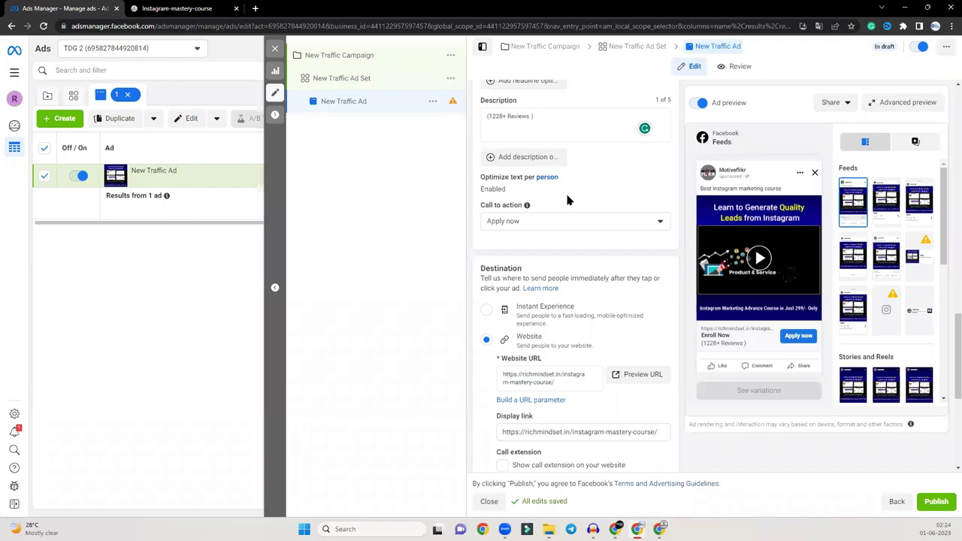
Step: Publish the New Traffic Campaign with its ad set and ad, and close the editor
click(936, 503)
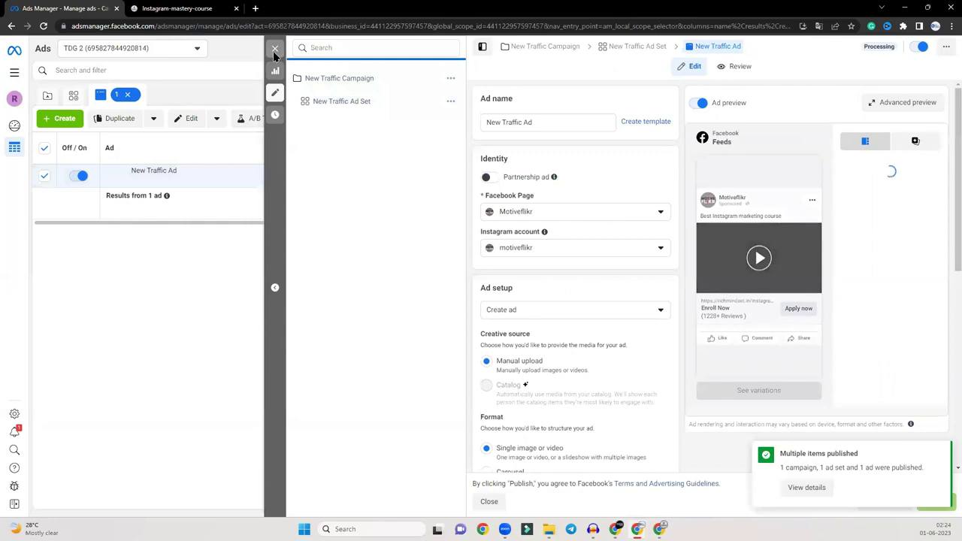
click(274, 48)
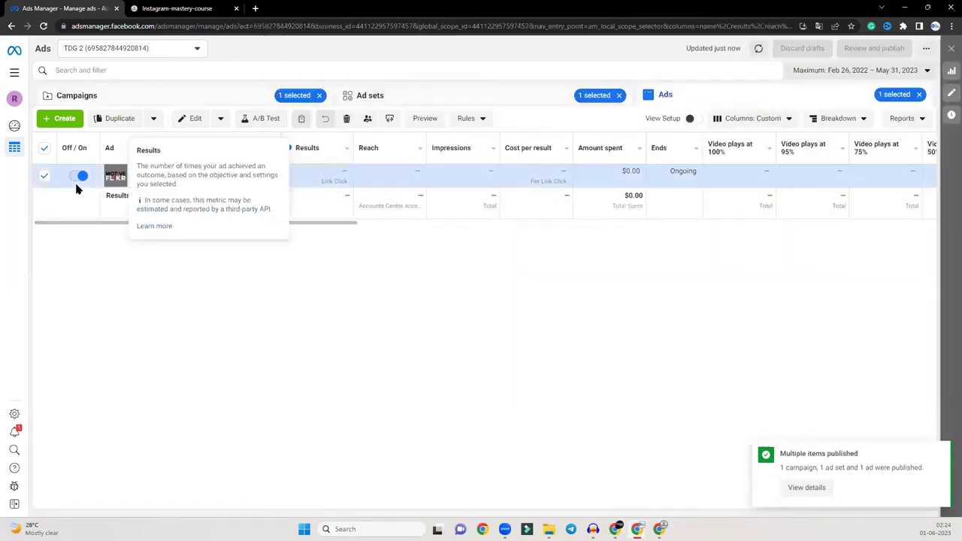
Step: Delete the published New Traffic Ad and confirm the deletion
click(350, 120)
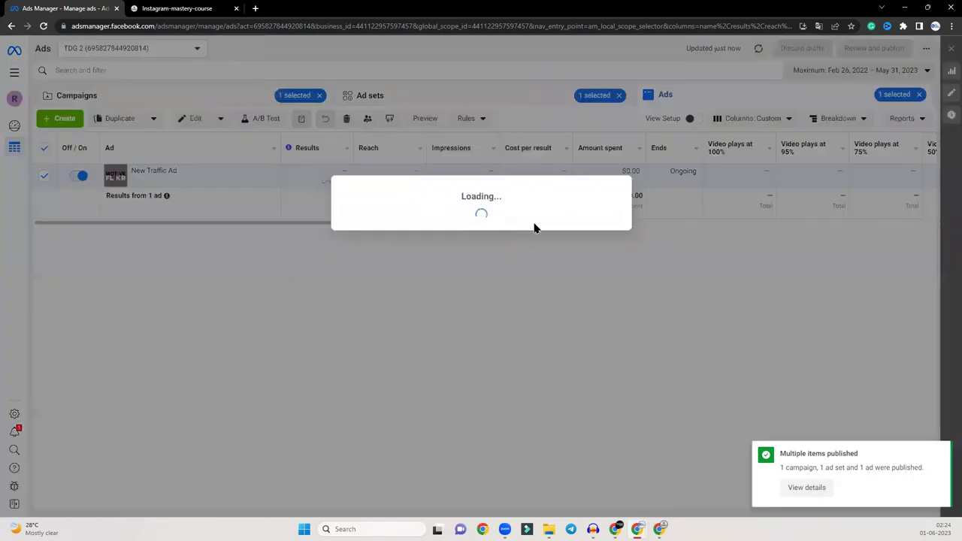
click(571, 216)
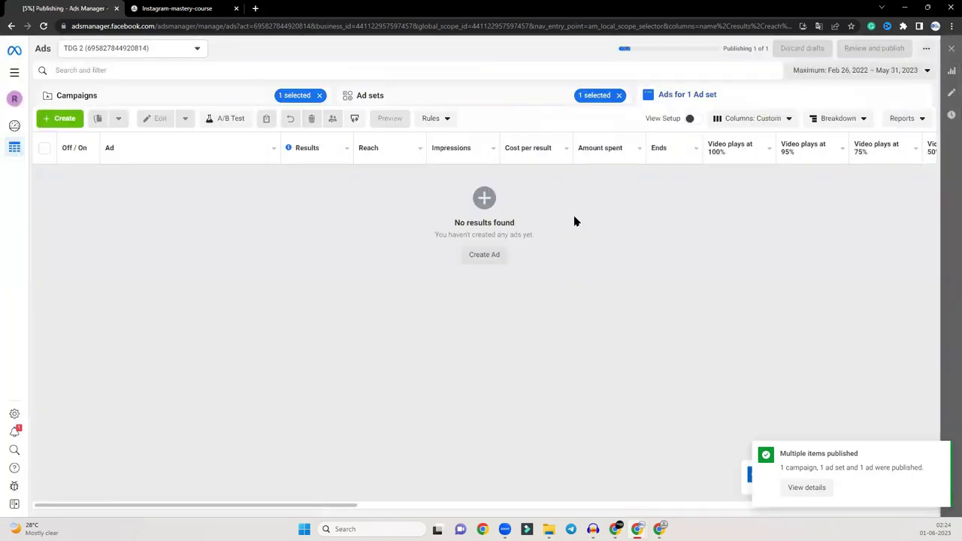